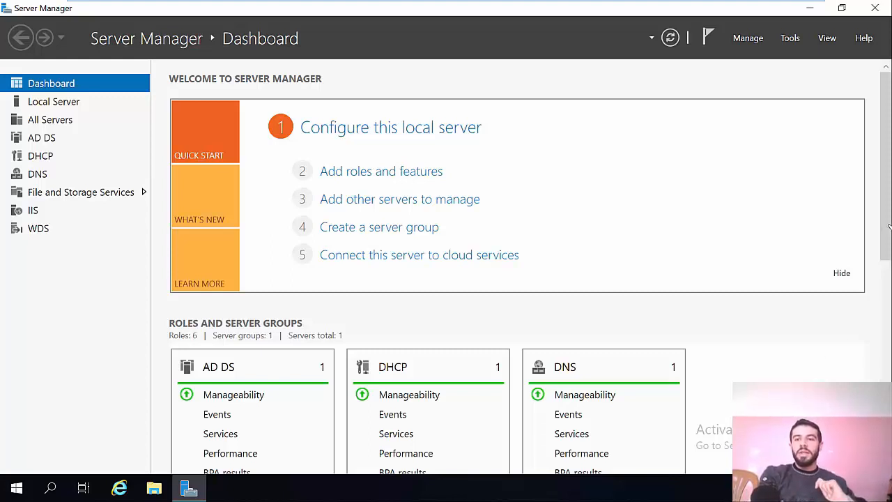
Step: Start the Add Roles and Features Wizard and advance to the server roles with role-based installation, dismissing the Windows Admin Center notice
{"action": "left_click", "coordinate": [748, 40]}
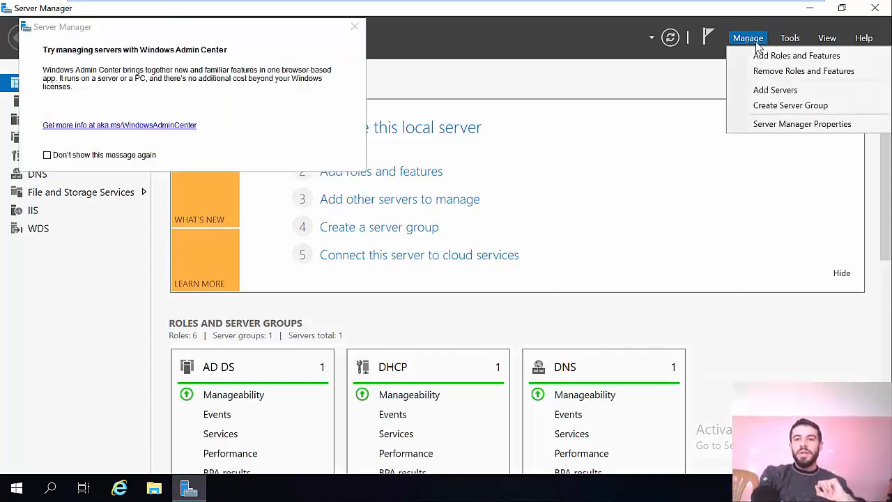
{"action": "left_click", "coordinate": [776, 57]}
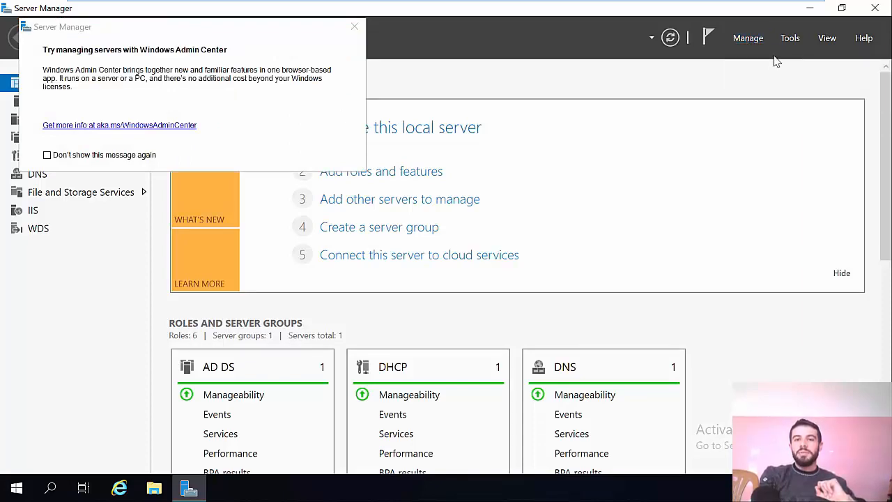
{"action": "left_click", "coordinate": [353, 29]}
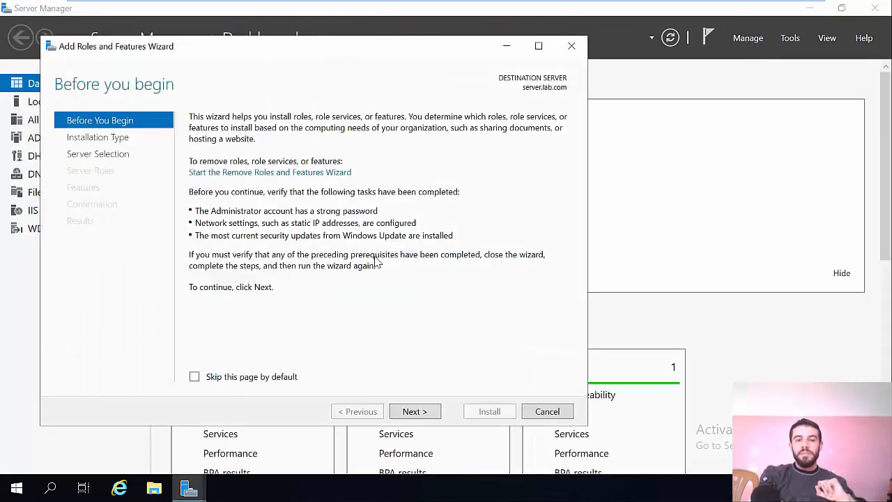
{"action": "left_click", "coordinate": [412, 412]}
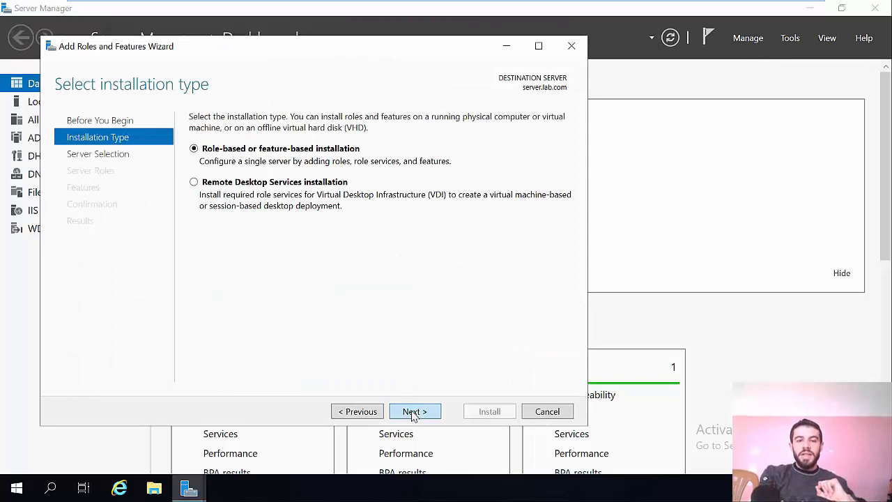
{"action": "left_click", "coordinate": [412, 412]}
{"action": "left_click", "coordinate": [412, 412]}
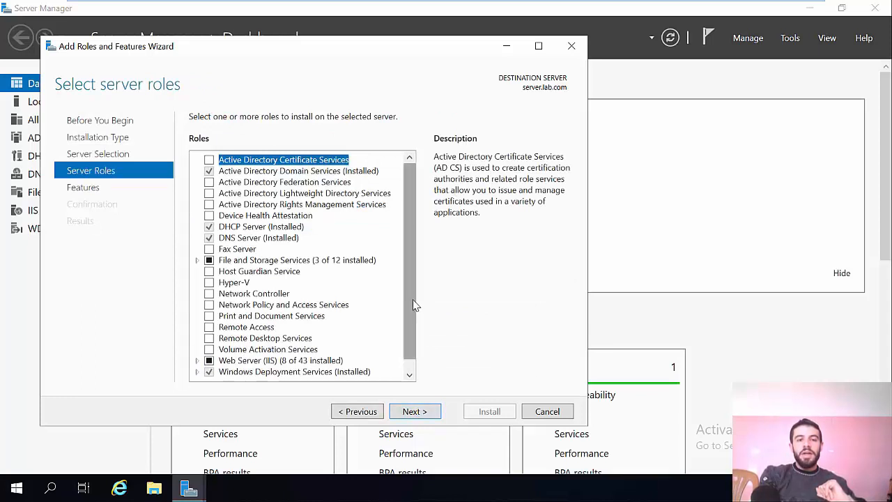
Step: Examine the Web Server (IIS) role and its Web Server role services for installation status, and cancel the wizard without installing anything
{"action": "left_click_drag", "start_coordinate": [411, 280], "coordinate": [408, 324]}
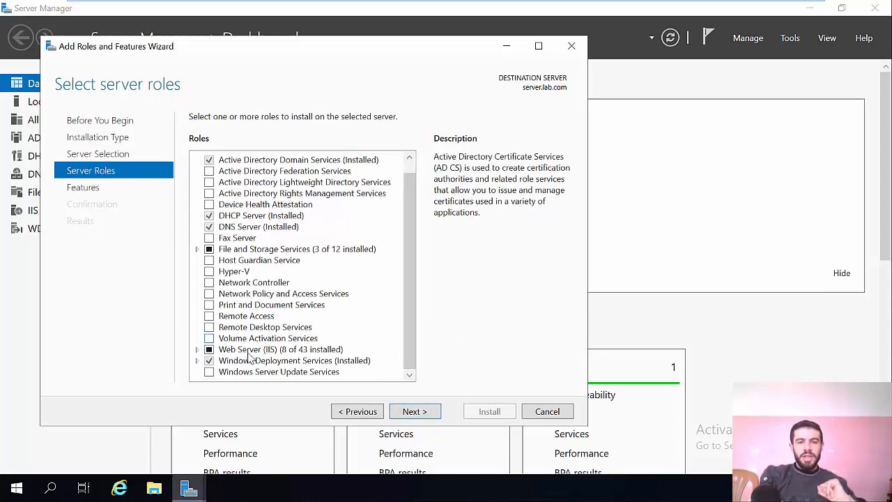
{"action": "left_click", "coordinate": [197, 349]}
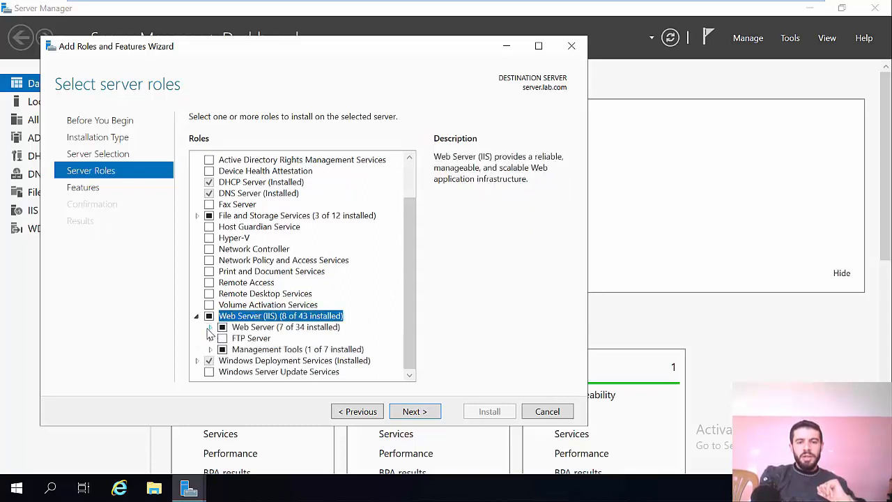
{"action": "left_click", "coordinate": [209, 328]}
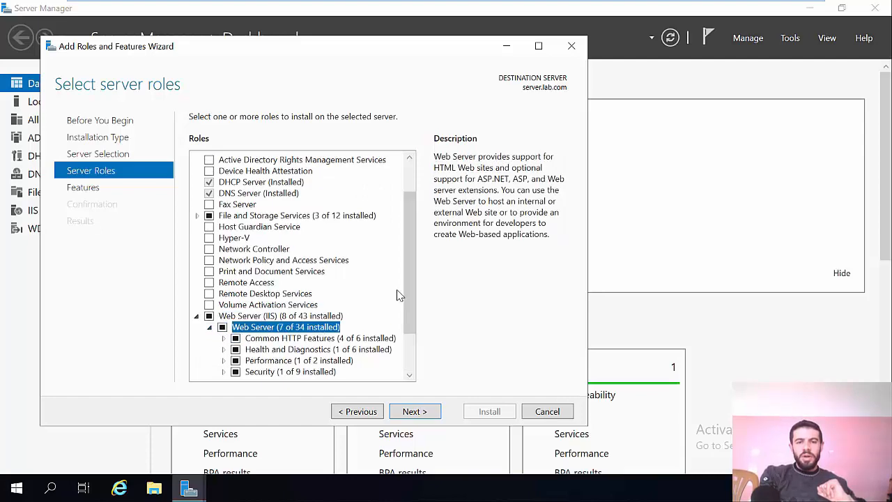
{"action": "left_click_drag", "start_coordinate": [406, 298], "coordinate": [408, 331]}
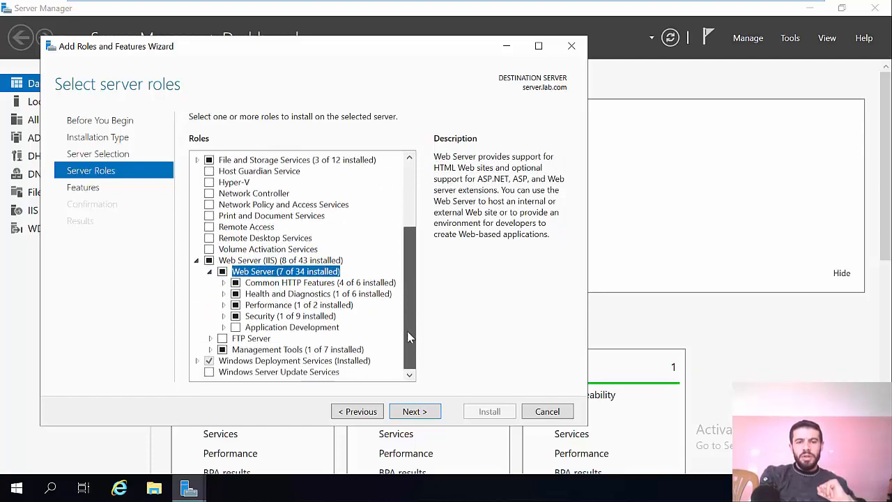
{"action": "left_click", "coordinate": [198, 260]}
{"action": "left_click", "coordinate": [209, 349]}
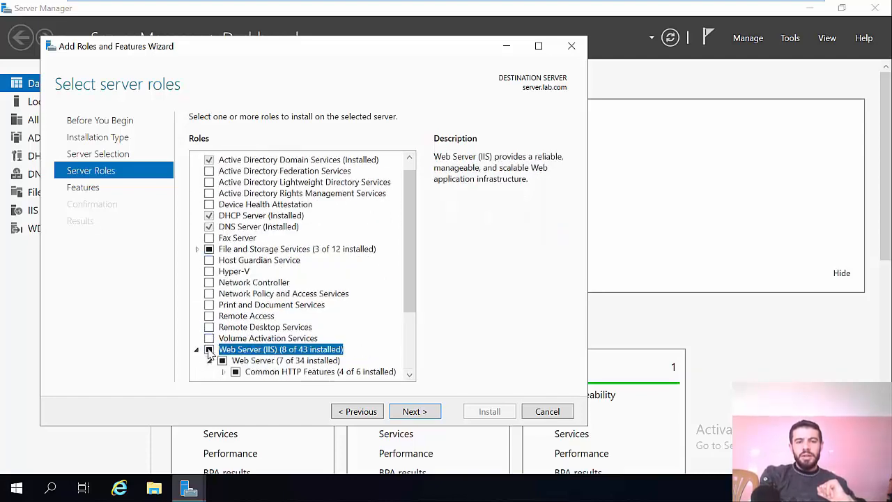
{"action": "left_click", "coordinate": [209, 349]}
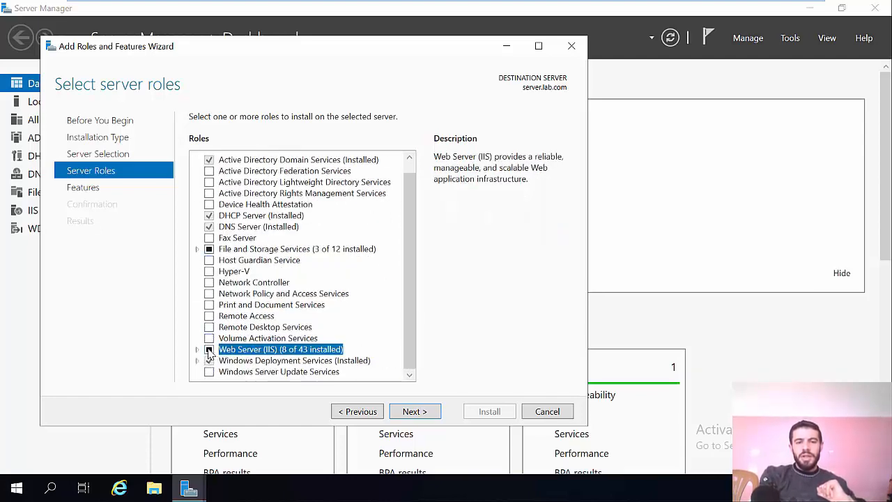
{"action": "left_click", "coordinate": [413, 412]}
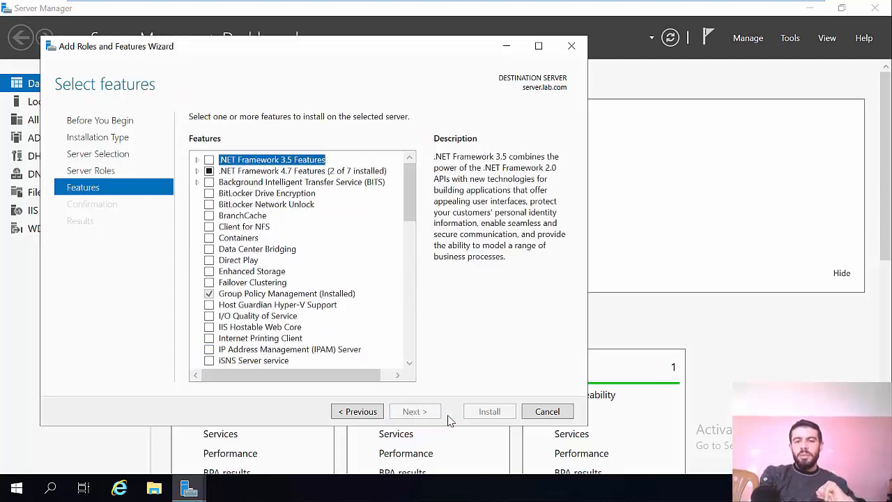
{"action": "left_click", "coordinate": [547, 411]}
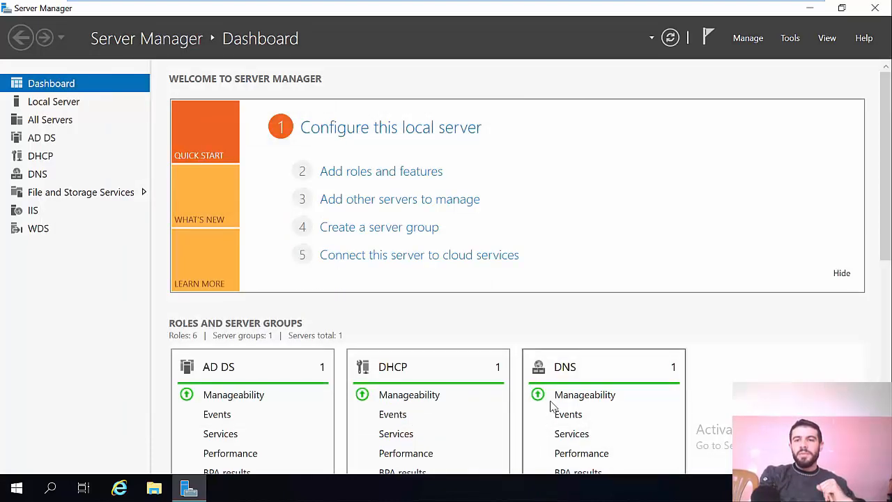
Step: Open Internet Information Services (IIS) Manager maximized and expand the SERVER connection down to the list under Sites
{"action": "left_click", "coordinate": [790, 39]}
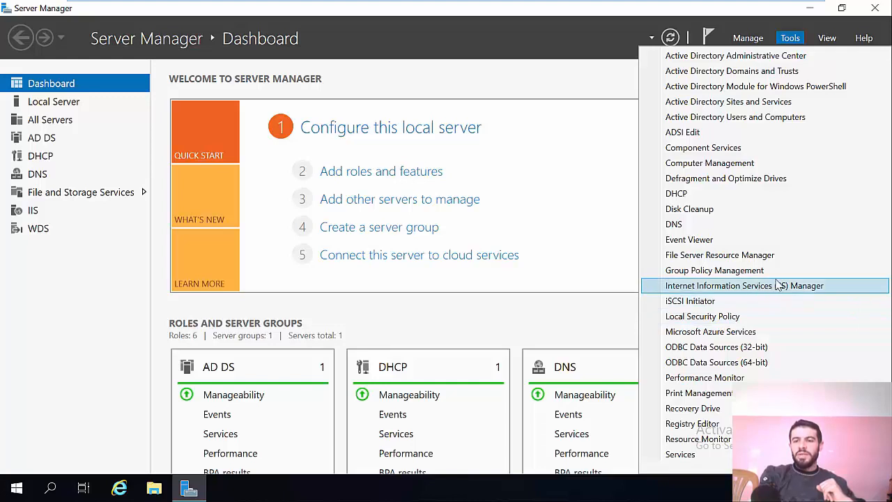
{"action": "left_click", "coordinate": [806, 288]}
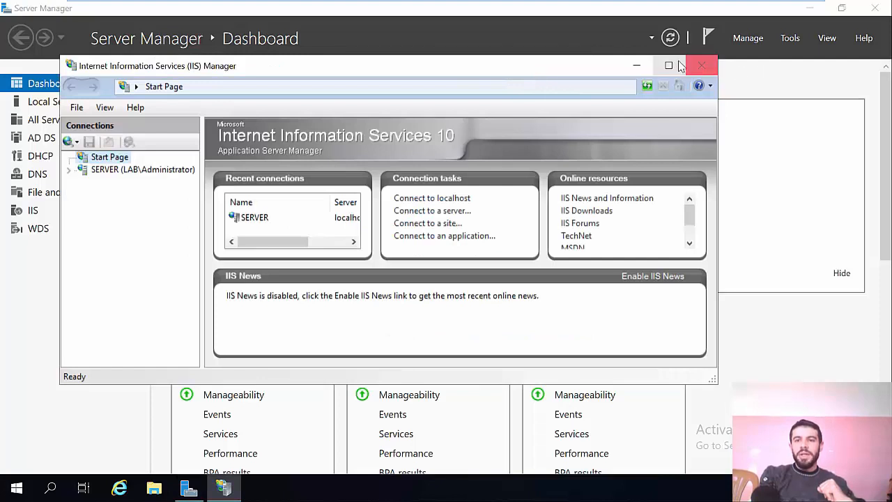
{"action": "left_click", "coordinate": [674, 68]}
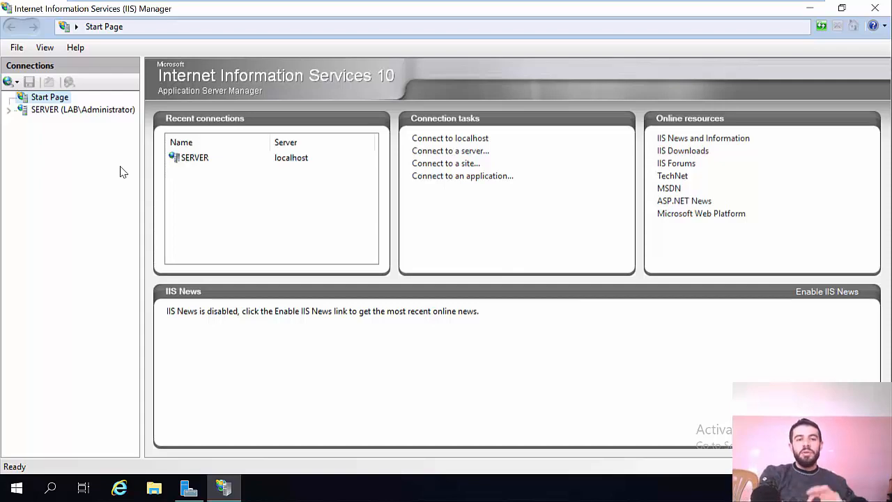
{"action": "left_click", "coordinate": [8, 111]}
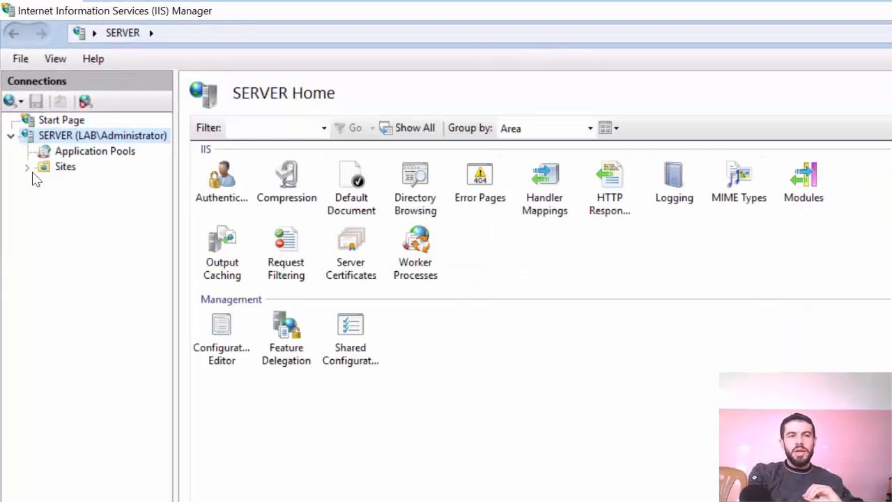
{"action": "left_click", "coordinate": [26, 166]}
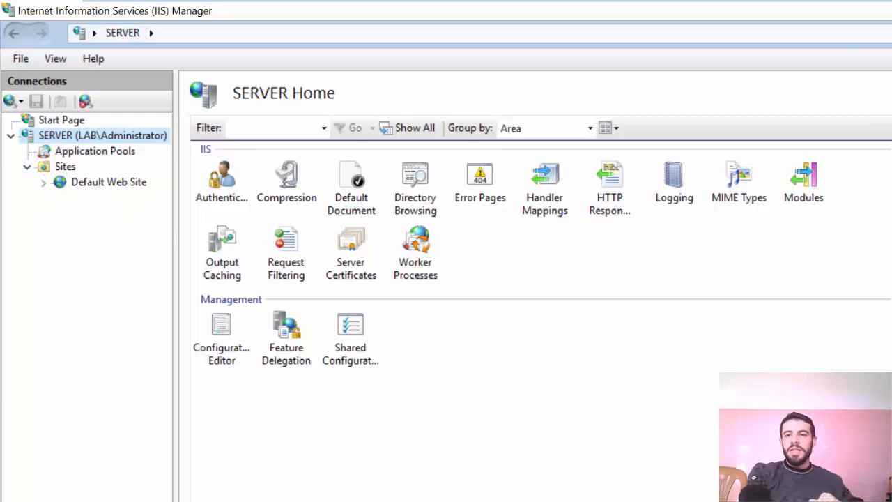
Step: Get to the desktop, switch to File Explorer and create a folder named "site" on Local Disk (C:)
{"action": "key", "text": "alt+Tab"}
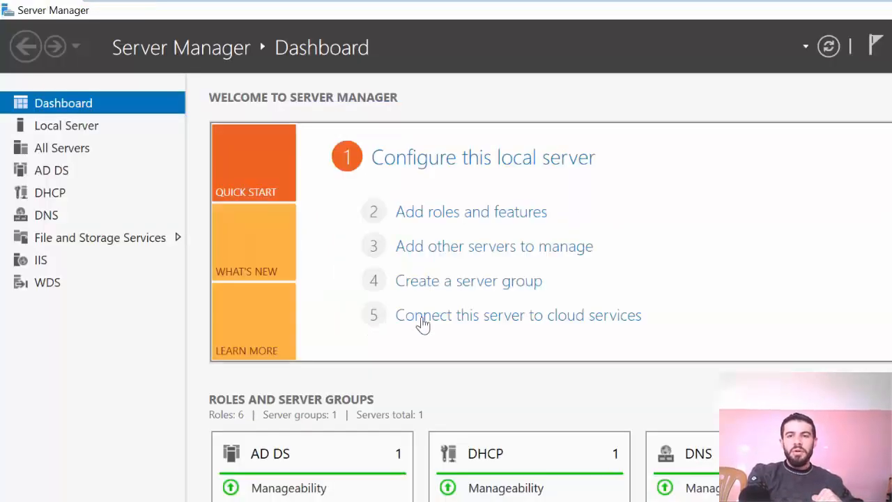
{"action": "left_click", "coordinate": [891, 9]}
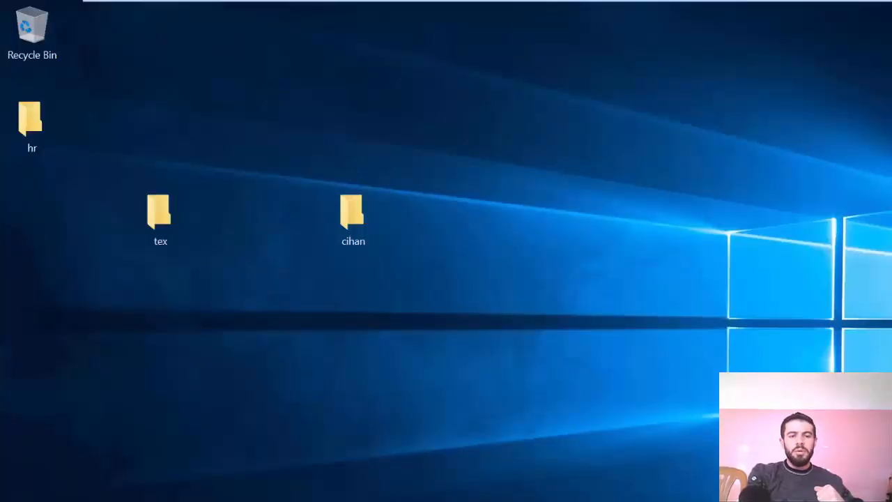
{"action": "key", "text": "super+e"}
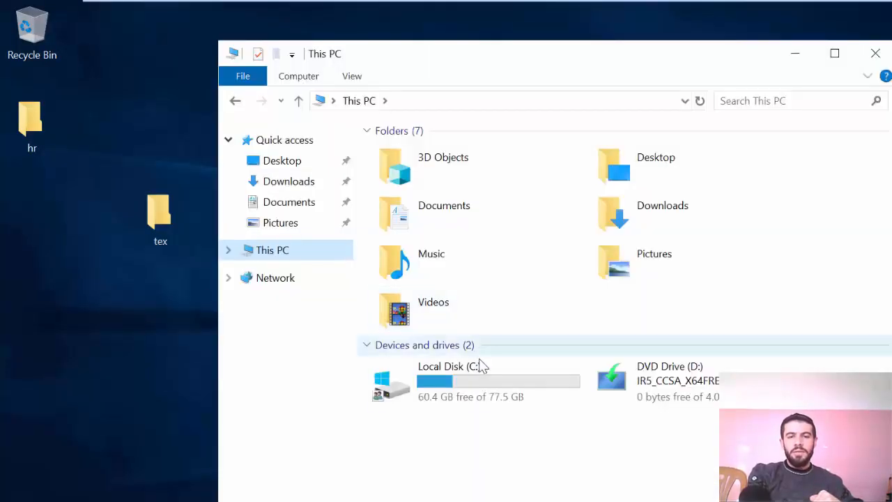
{"action": "double_click", "coordinate": [479, 362]}
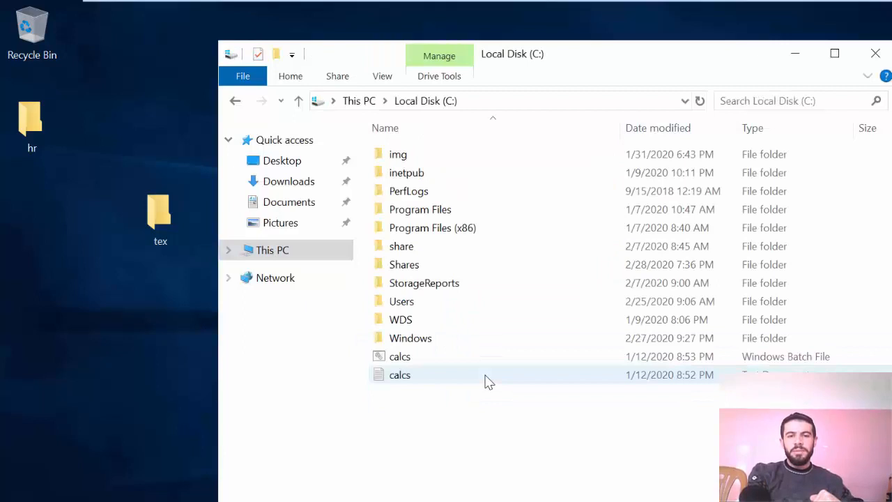
{"action": "right_click", "coordinate": [464, 434]}
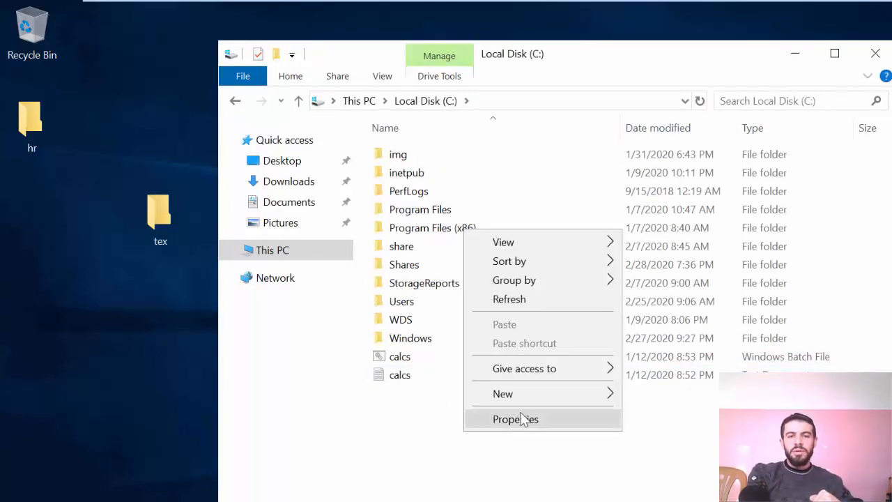
{"action": "mouse_move", "coordinate": [555, 390]}
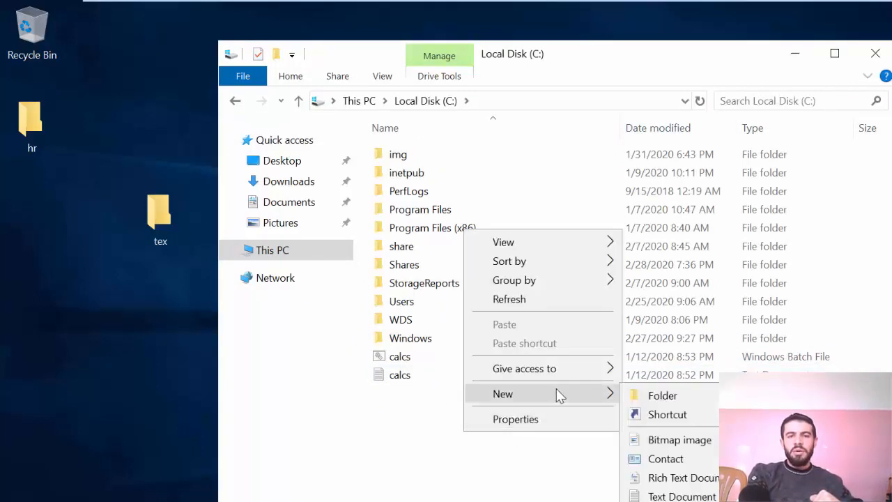
{"action": "left_click", "coordinate": [682, 397]}
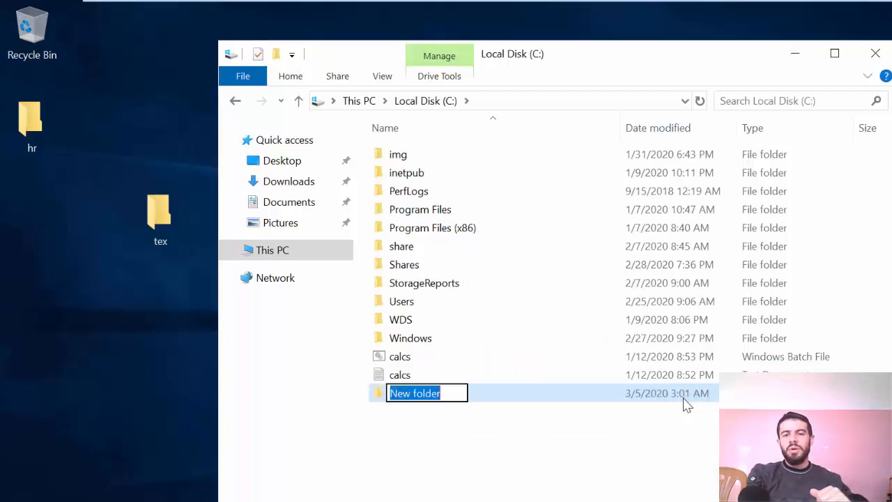
{"action": "type", "text": "site"}
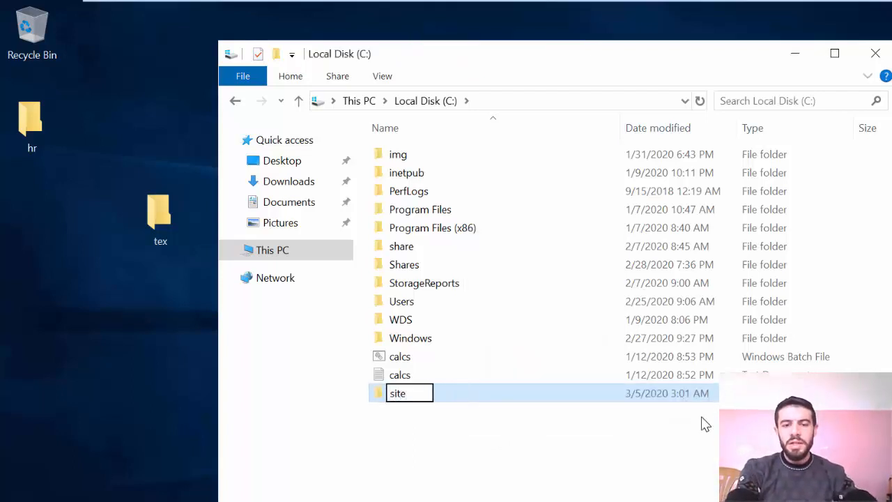
{"action": "key", "text": "Return"}
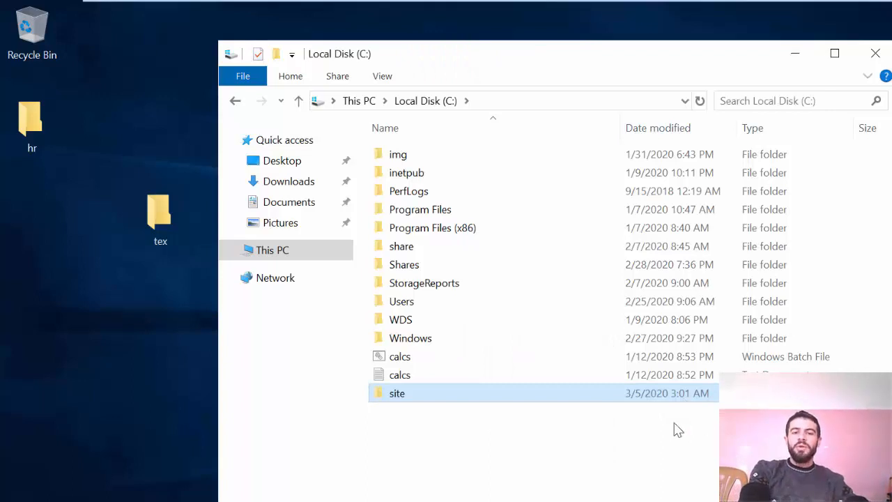
{"action": "left_click", "coordinate": [559, 446]}
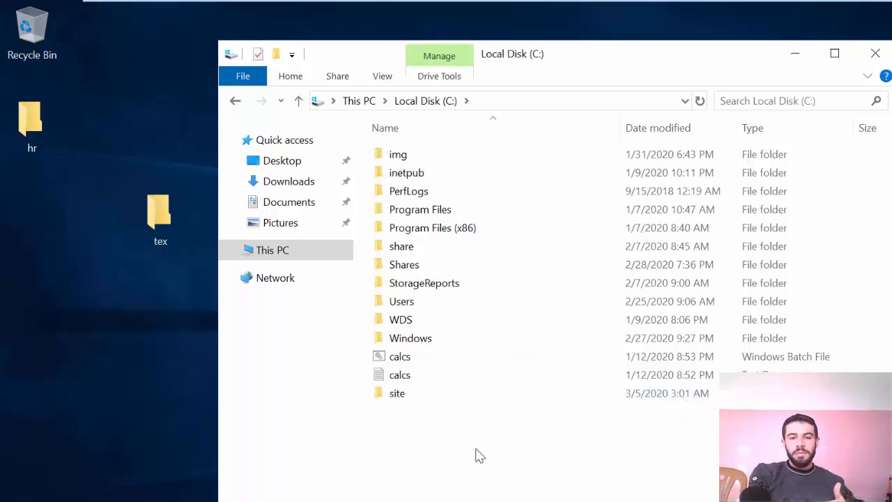
Step: Create a new text document inside the site folder, keeping its default name
{"action": "double_click", "coordinate": [403, 394]}
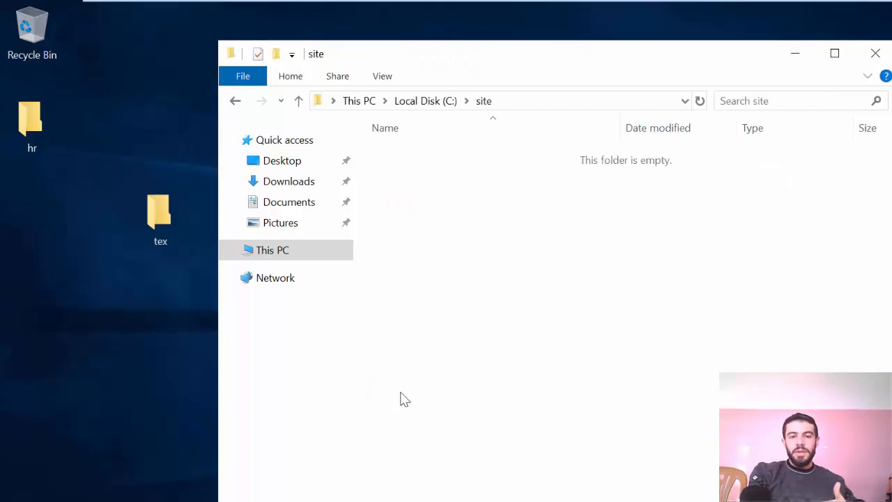
{"action": "right_click", "coordinate": [412, 314]}
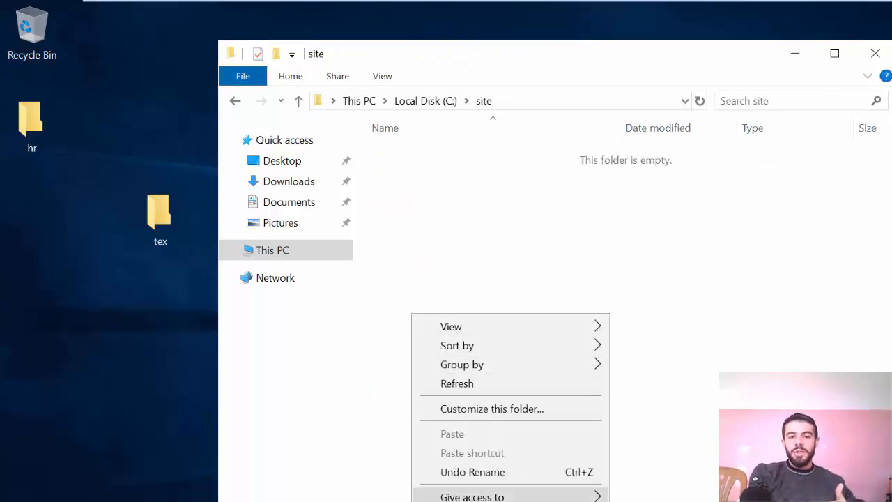
{"action": "mouse_move", "coordinate": [529, 501]}
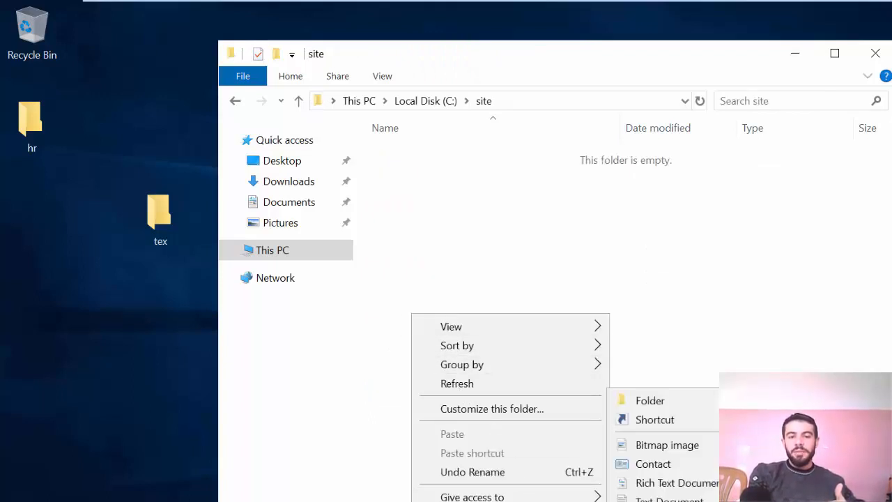
{"action": "left_click", "coordinate": [662, 498]}
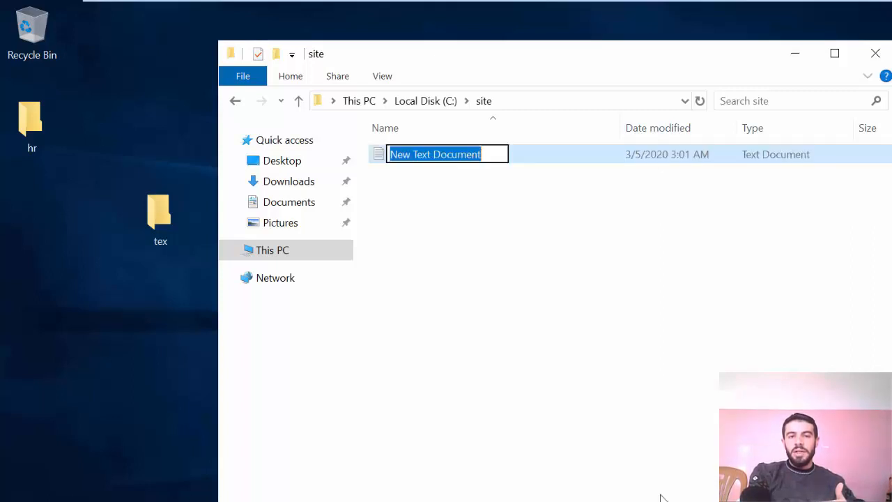
{"action": "left_click", "coordinate": [578, 348]}
Step: Open the new text document from the site folder and write the line "<h1>this is my first IIS testing... </h1>"
{"action": "left_click", "coordinate": [448, 166]}
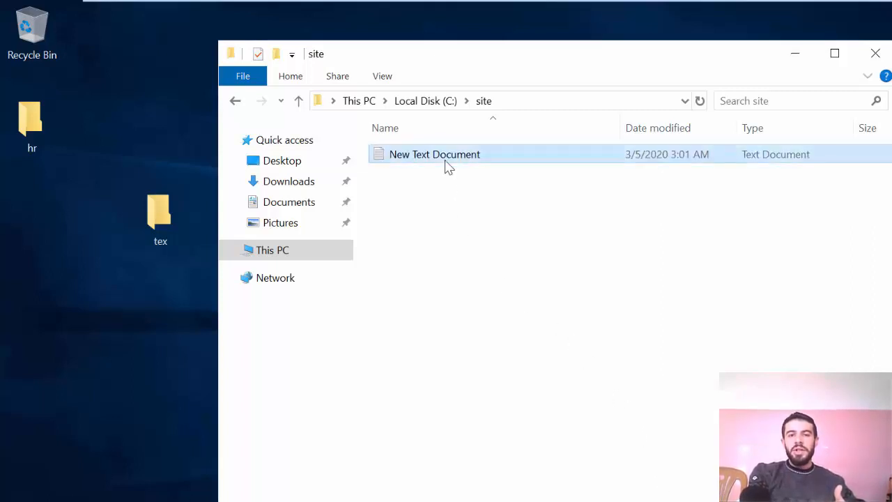
{"action": "double_click", "coordinate": [447, 164]}
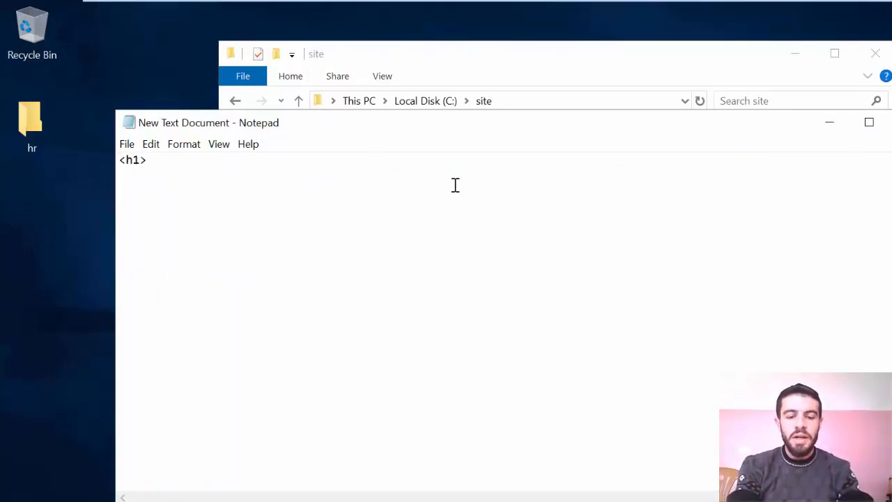
{"action": "type", "text": "<h1>this i"}
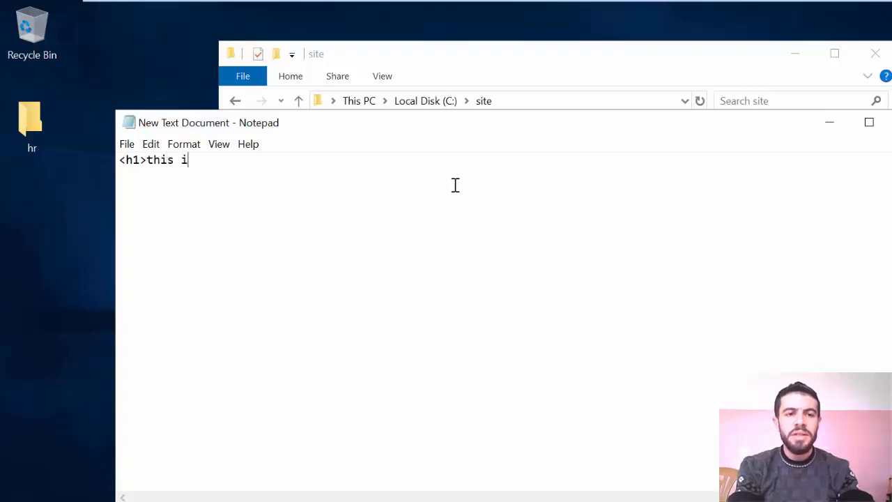
{"action": "type", "text": "s my firs"}
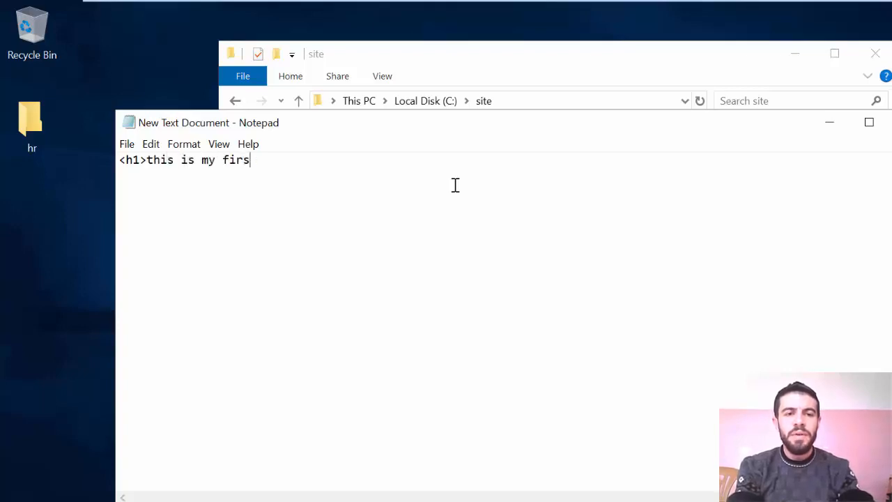
{"action": "type", "text": "t IIS testing... </h1>"}
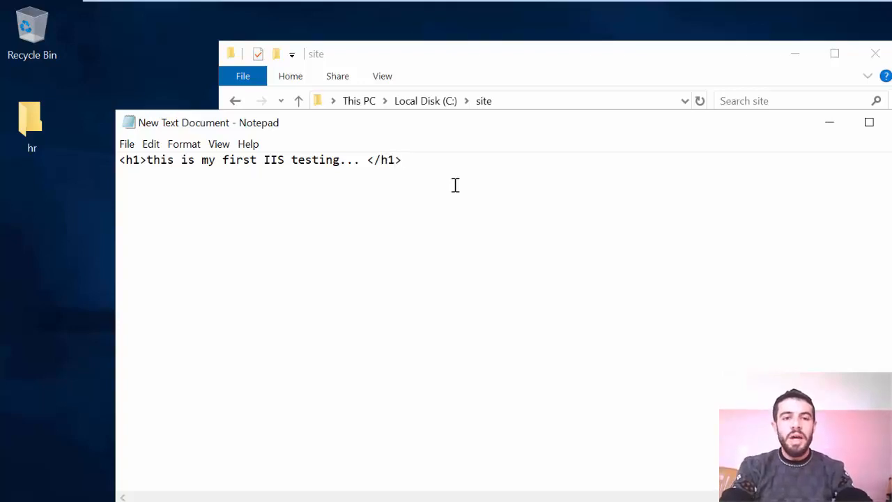
Step: Save the document in the site folder as home.html with file type All Files, and close Notepad
{"action": "left_click", "coordinate": [125, 145]}
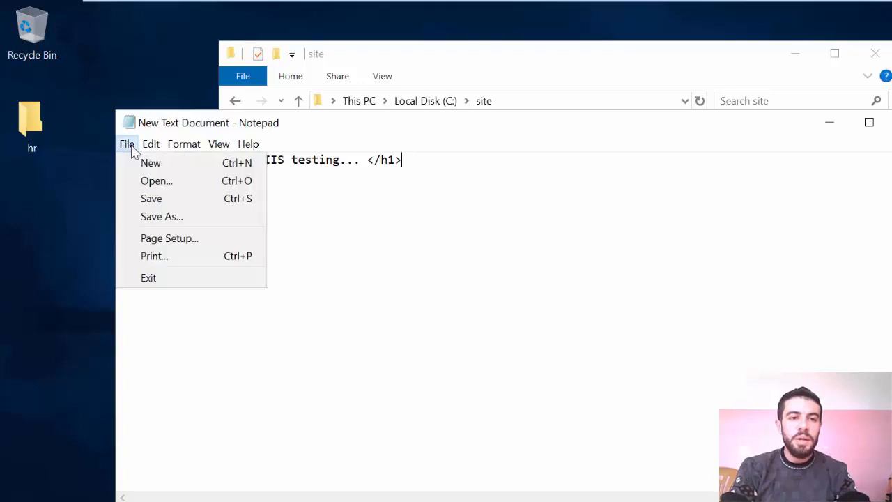
{"action": "left_click", "coordinate": [163, 220]}
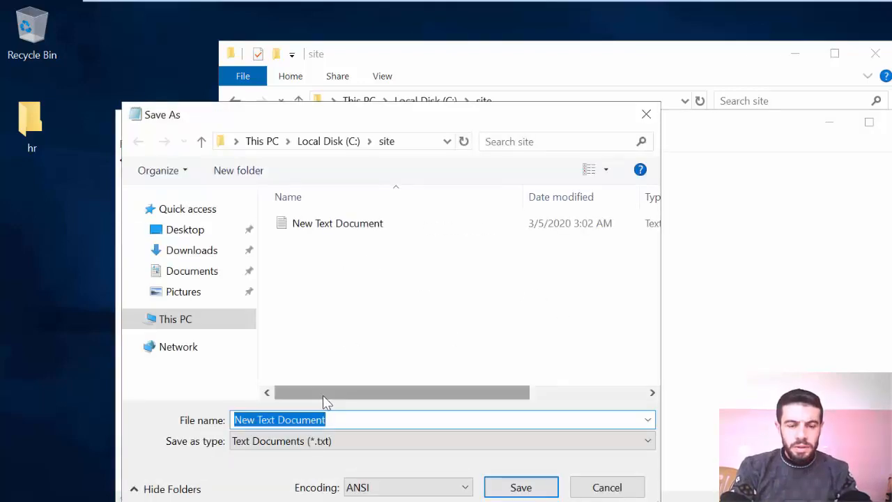
{"action": "left_click", "coordinate": [354, 440]}
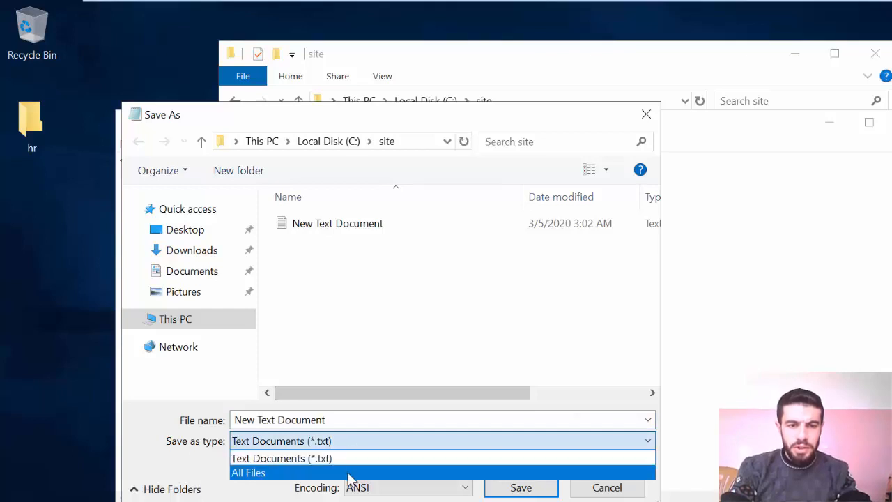
{"action": "left_click", "coordinate": [352, 473]}
{"action": "left_click", "coordinate": [340, 418]}
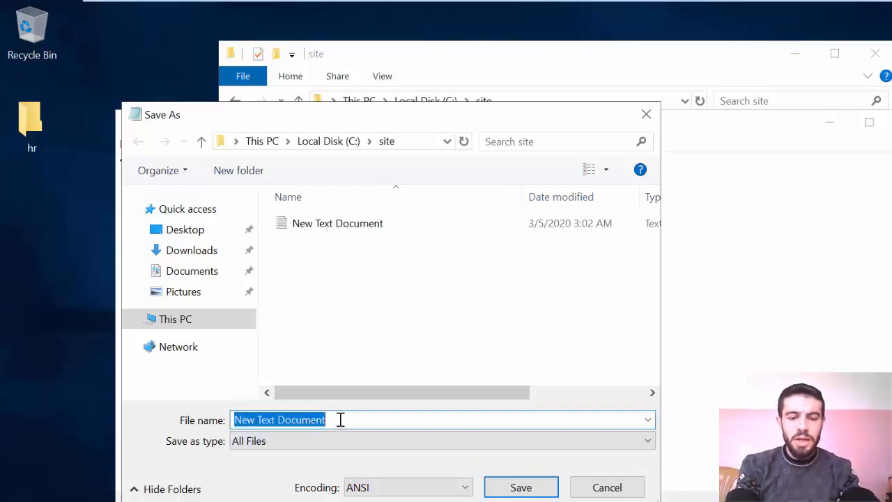
{"action": "type", "text": "home.h"}
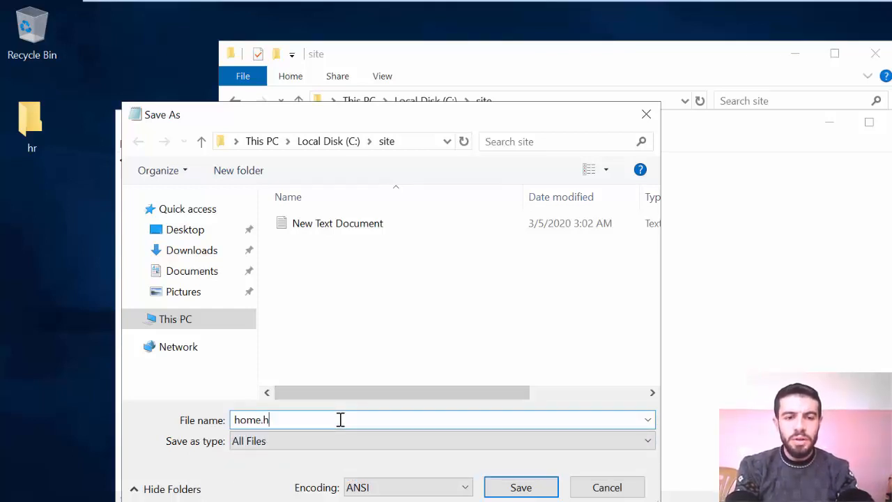
{"action": "type", "text": "tmp"}
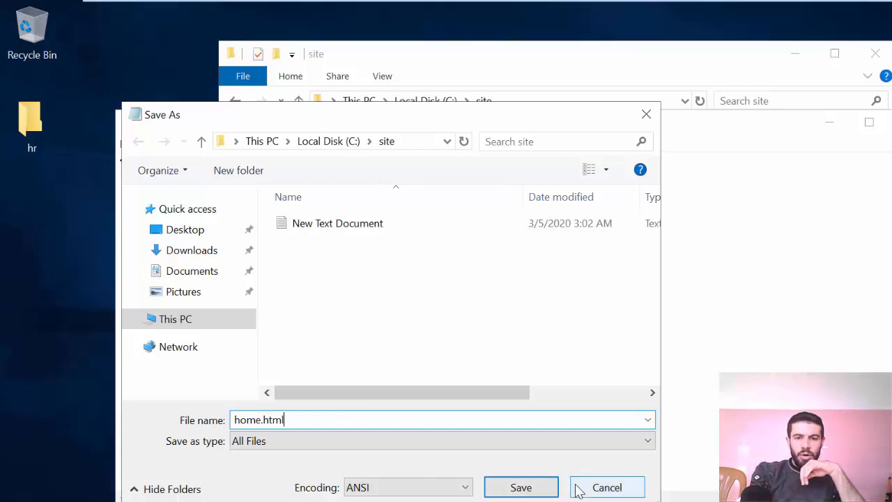
{"action": "left_click", "coordinate": [527, 487]}
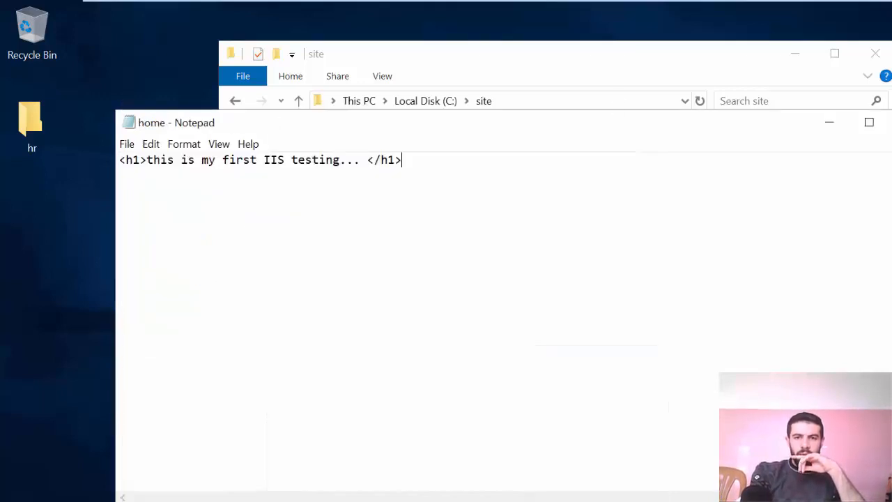
{"action": "left_click", "coordinate": [891, 123]}
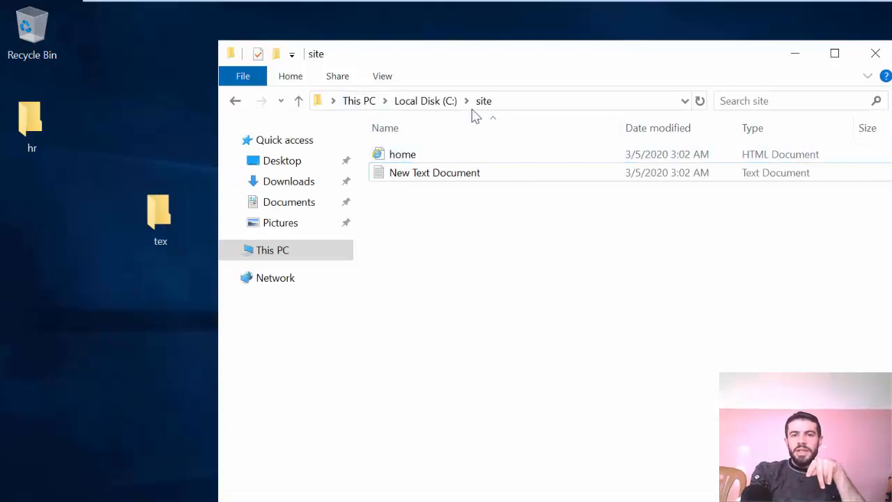
Step: Check the site folder's location on Local Disk (C:) and its contents, and close File Explorer
{"action": "left_click", "coordinate": [437, 105]}
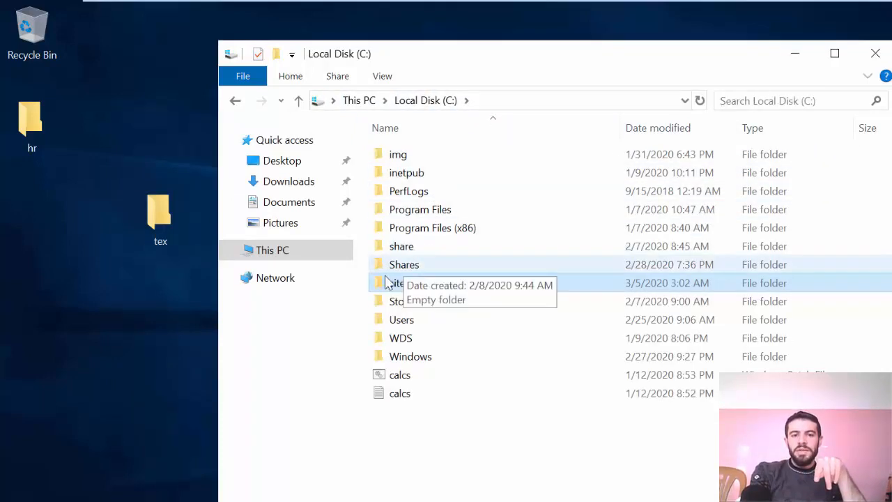
{"action": "double_click", "coordinate": [388, 288]}
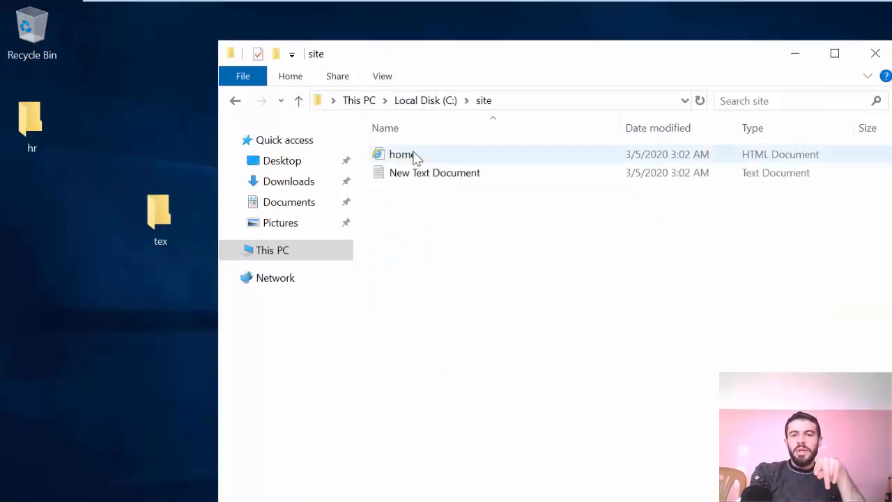
{"action": "left_click", "coordinate": [877, 53]}
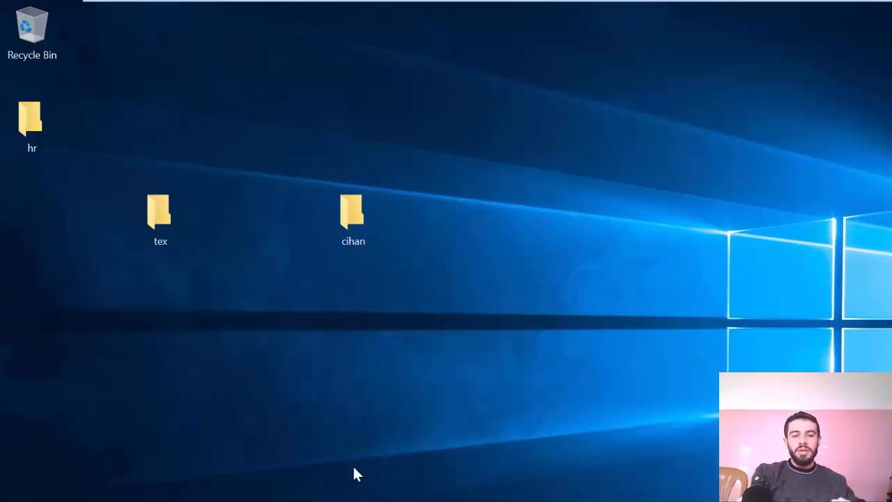
Step: Switch to Internet Information Services (IIS) Manager and start adding a website under Sites with the site name "mysite"
{"action": "key", "text": "alt+Tab"}
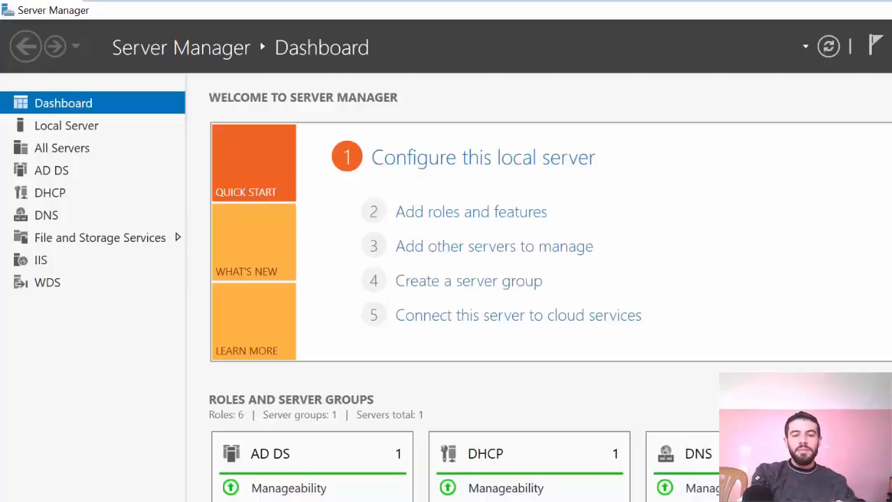
{"action": "key", "text": "alt+Tab"}
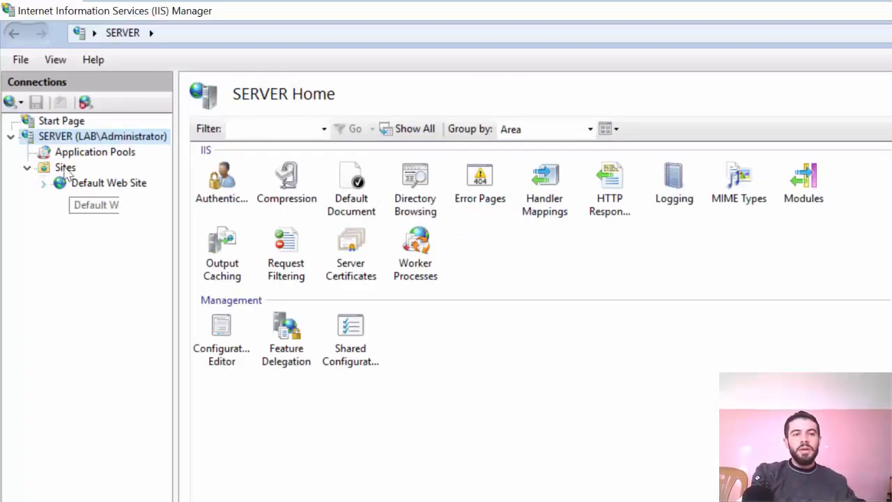
{"action": "left_click", "coordinate": [26, 168]}
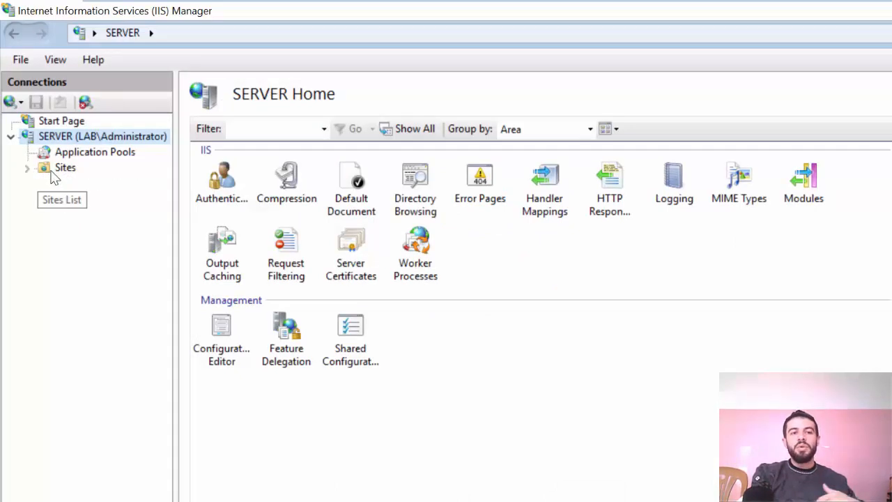
{"action": "right_click", "coordinate": [55, 179]}
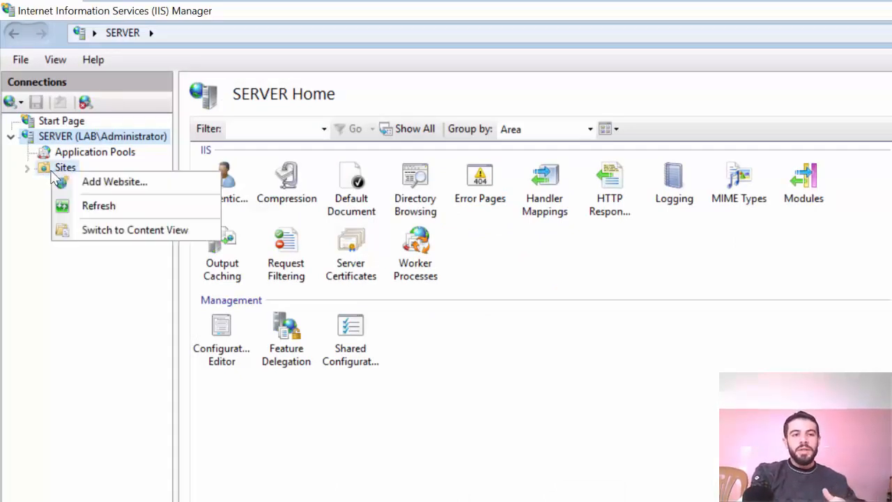
{"action": "left_click", "coordinate": [95, 183]}
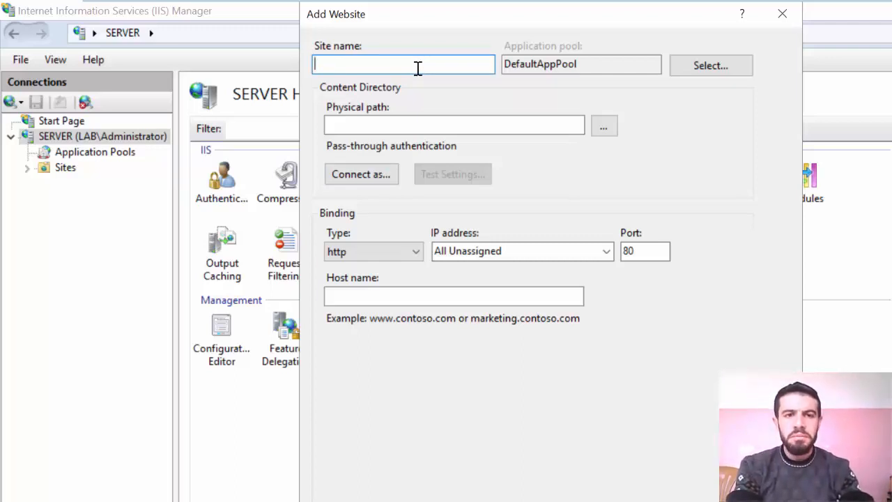
{"action": "type", "text": "mysite"}
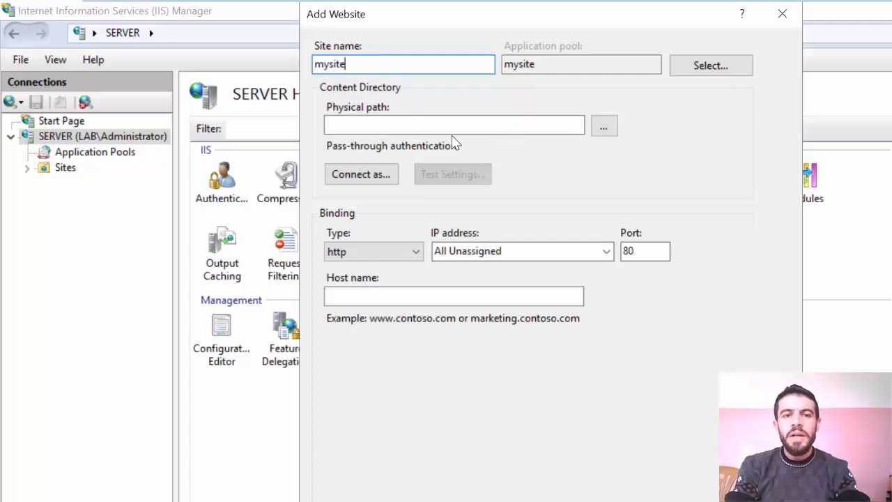
Step: Choose the site folder on Local Disk (C:) as the new website's physical path
{"action": "left_click", "coordinate": [599, 132]}
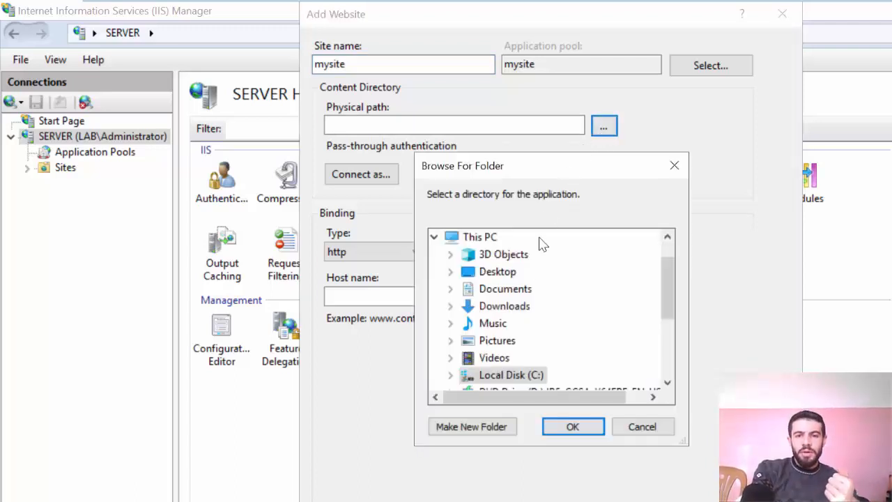
{"action": "double_click", "coordinate": [515, 375]}
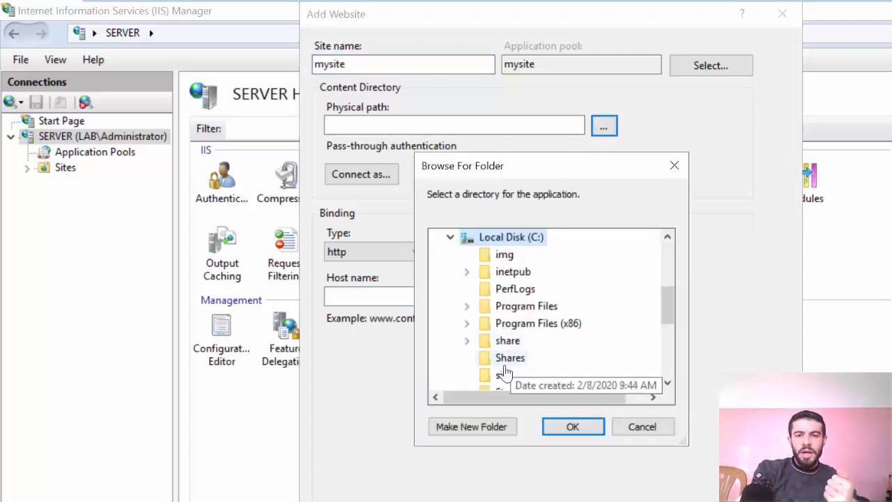
{"action": "left_click", "coordinate": [502, 376]}
{"action": "left_click", "coordinate": [572, 426]}
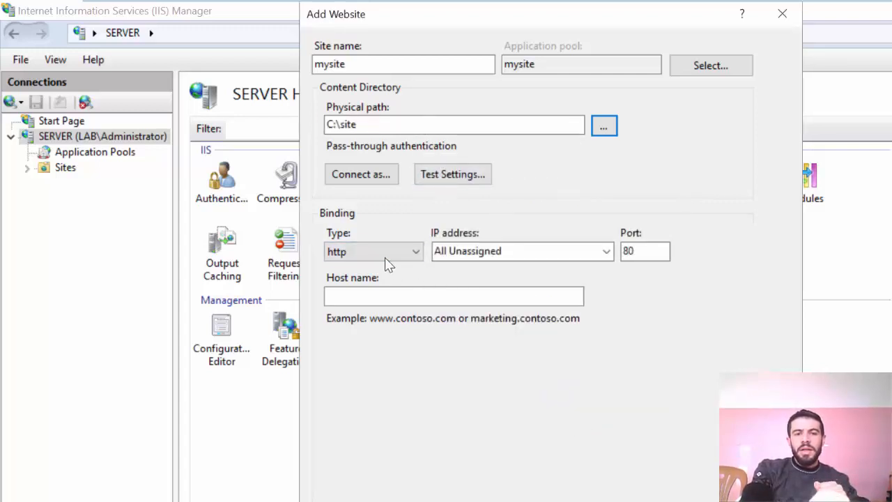
Step: Keep the http binding type, set the host name to test.com, and create the website
{"action": "left_click", "coordinate": [363, 255]}
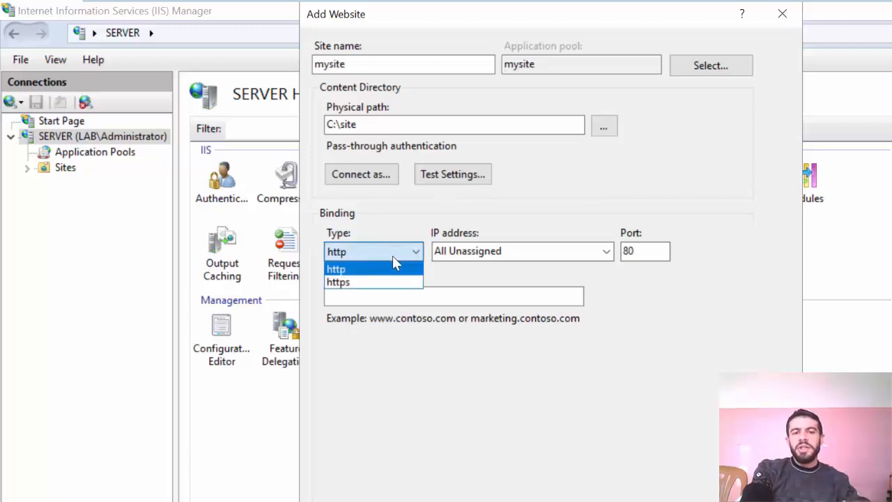
{"action": "left_click", "coordinate": [392, 257]}
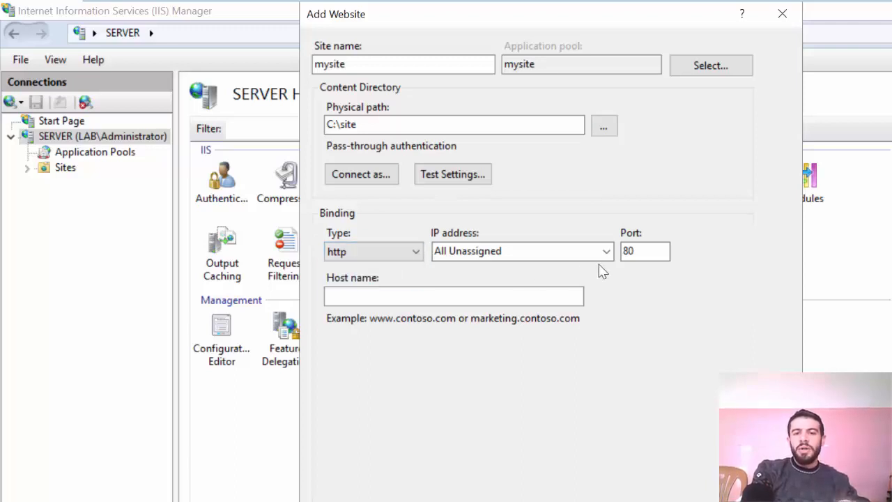
{"action": "left_click", "coordinate": [434, 297]}
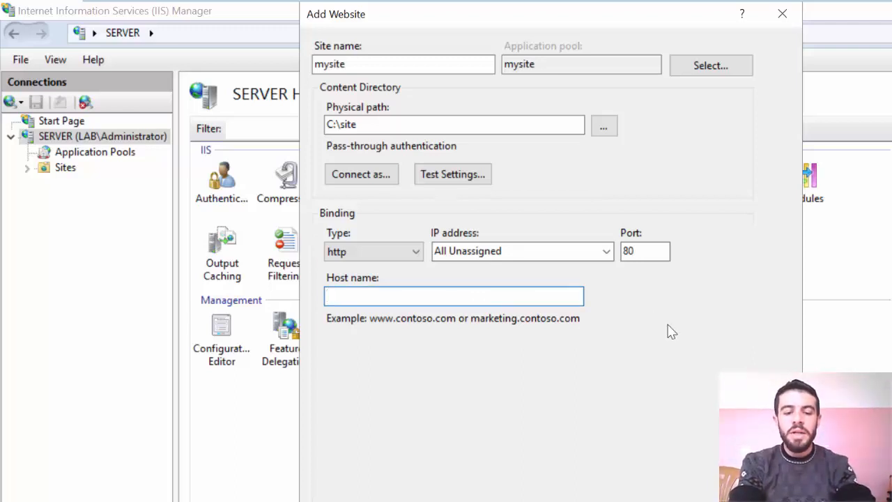
{"action": "type", "text": "test"}
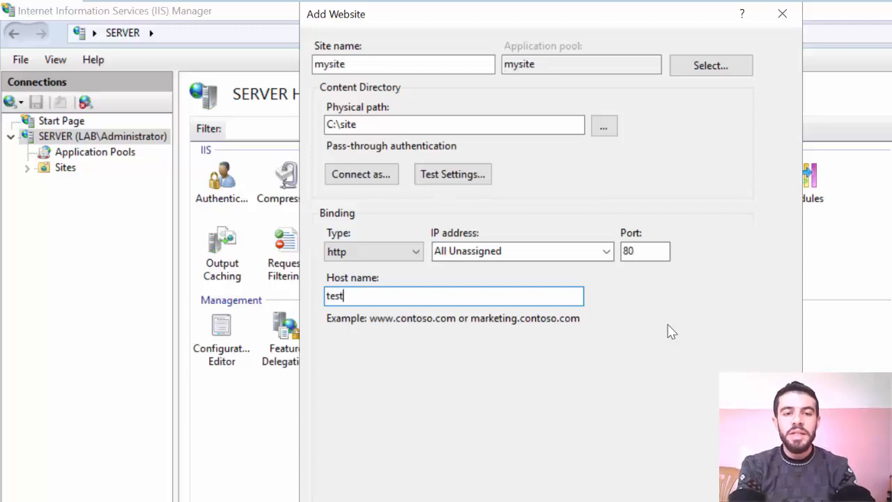
{"action": "type", "text": ".com"}
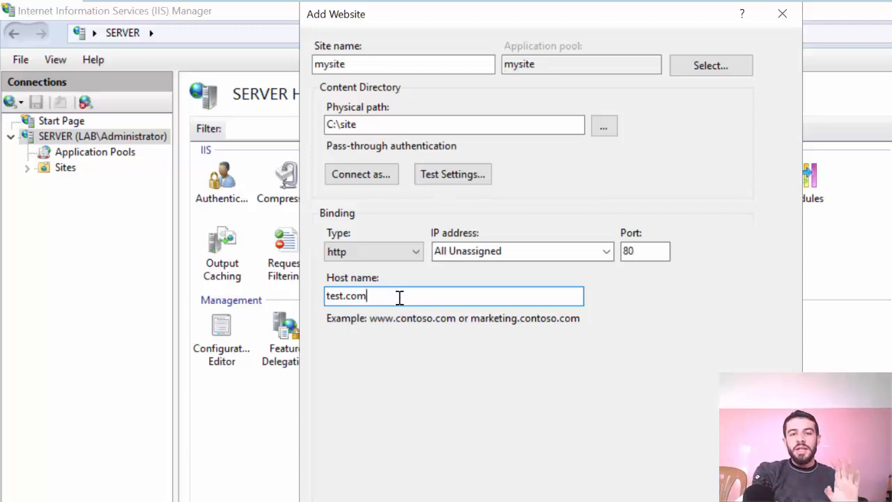
{"action": "key", "text": "Return"}
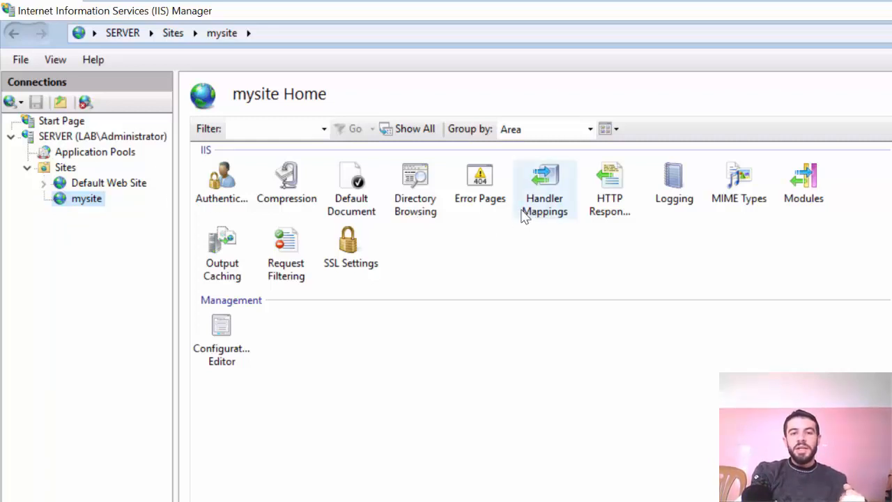
Step: Add home.html to the Default Document list of mysite
{"action": "double_click", "coordinate": [352, 192]}
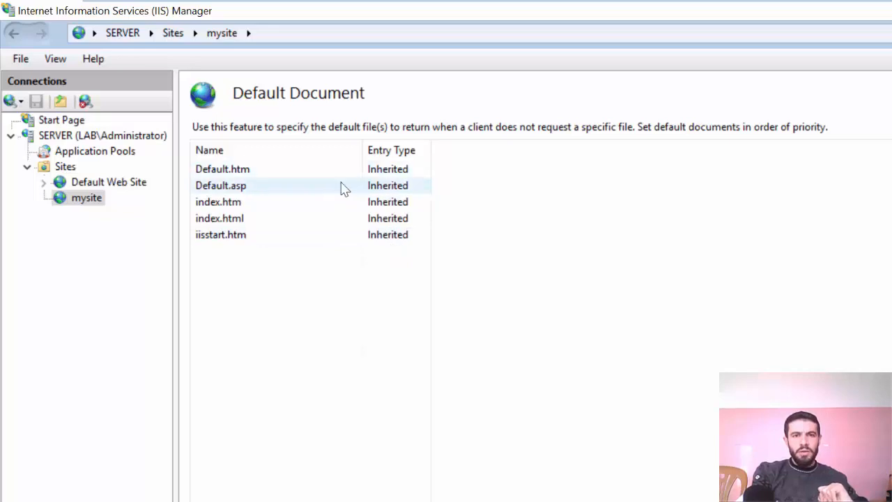
{"action": "left_click", "coordinate": [891, 103]}
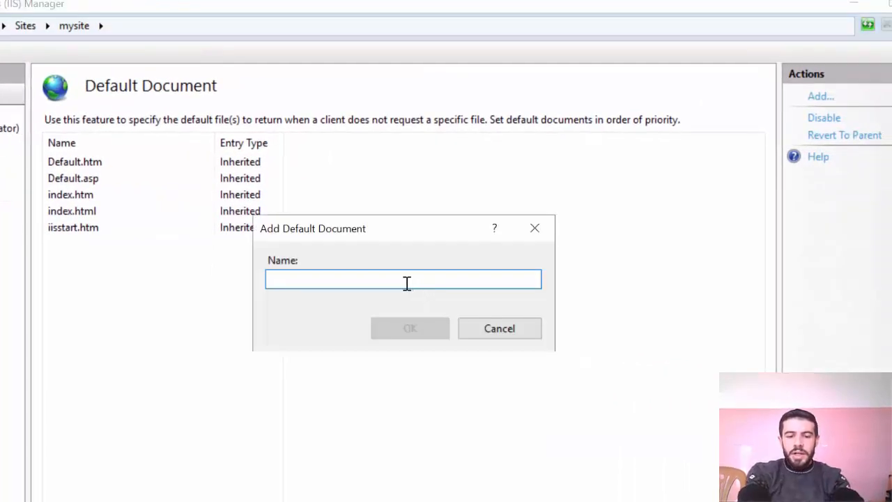
{"action": "type", "text": "home.html"}
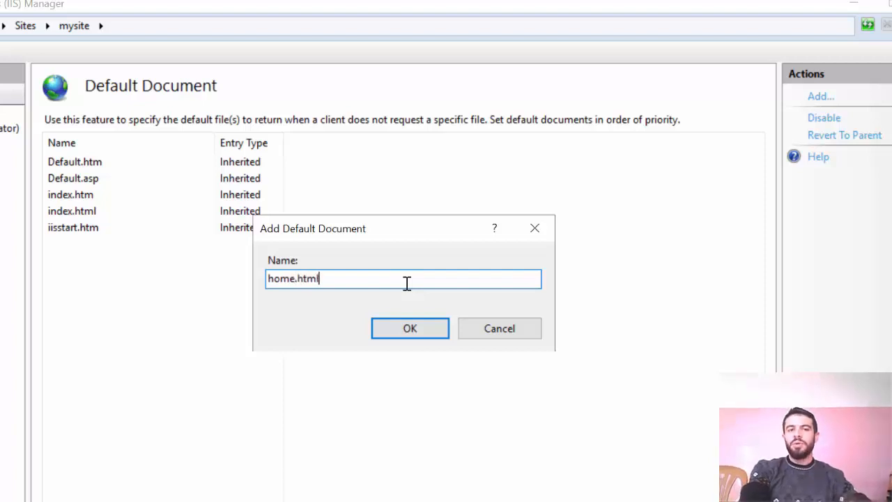
{"action": "left_click", "coordinate": [407, 328]}
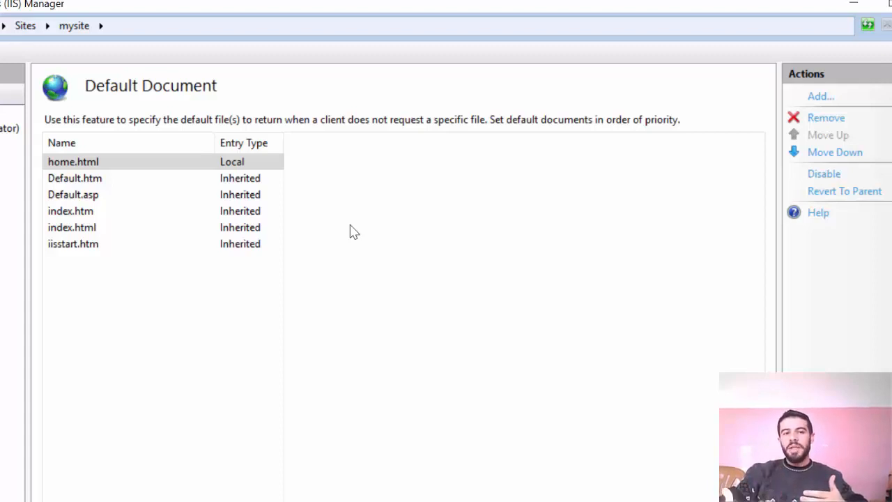
Step: Switch to DNS Manager from Server Manager and expand the Forward Lookup Zones of SERVER
{"action": "left_click", "coordinate": [71, 194]}
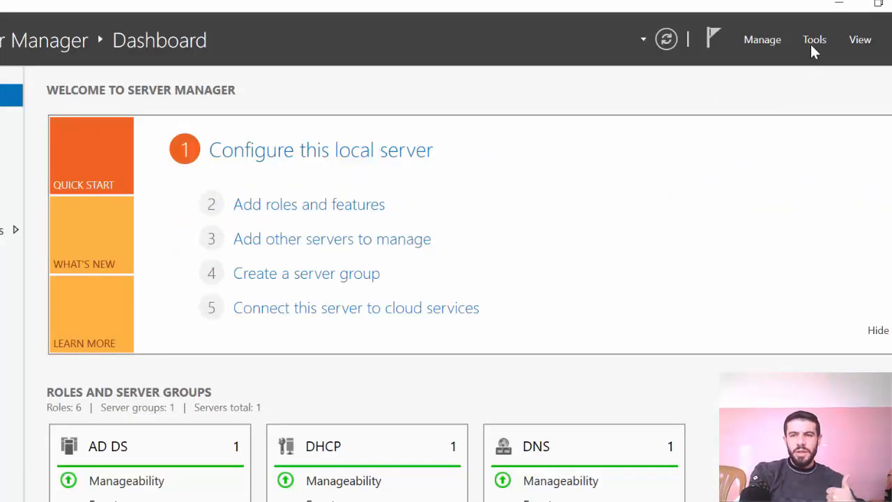
{"action": "left_click", "coordinate": [812, 40]}
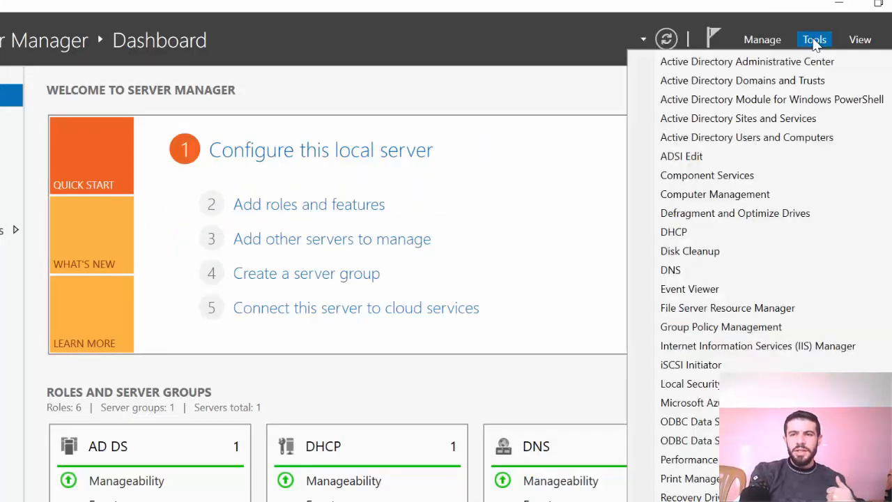
{"action": "left_click", "coordinate": [686, 272]}
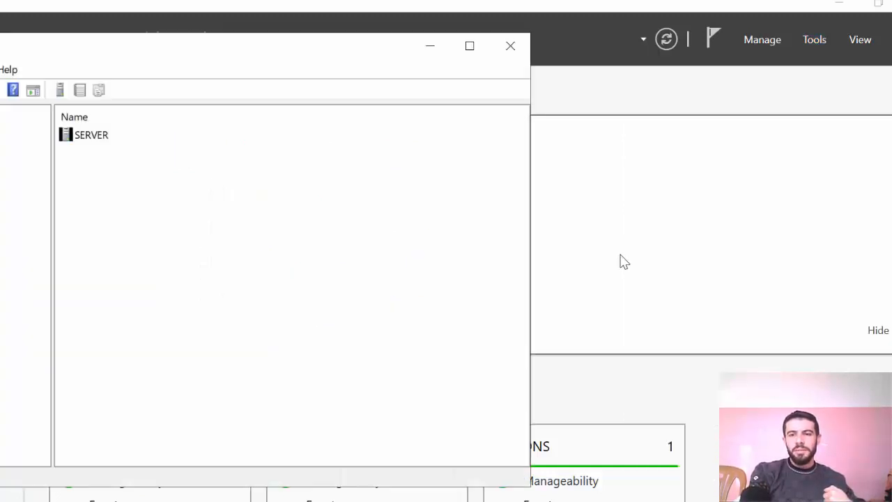
{"action": "left_click", "coordinate": [19, 133]}
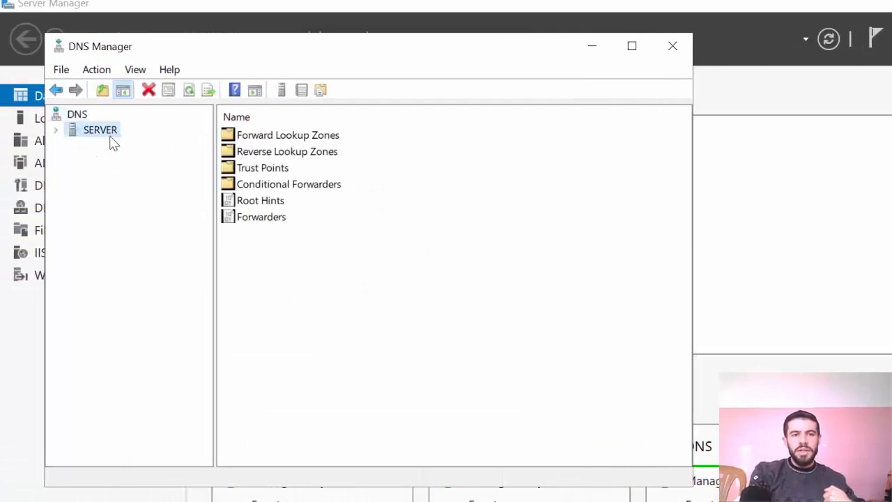
{"action": "left_click", "coordinate": [55, 130]}
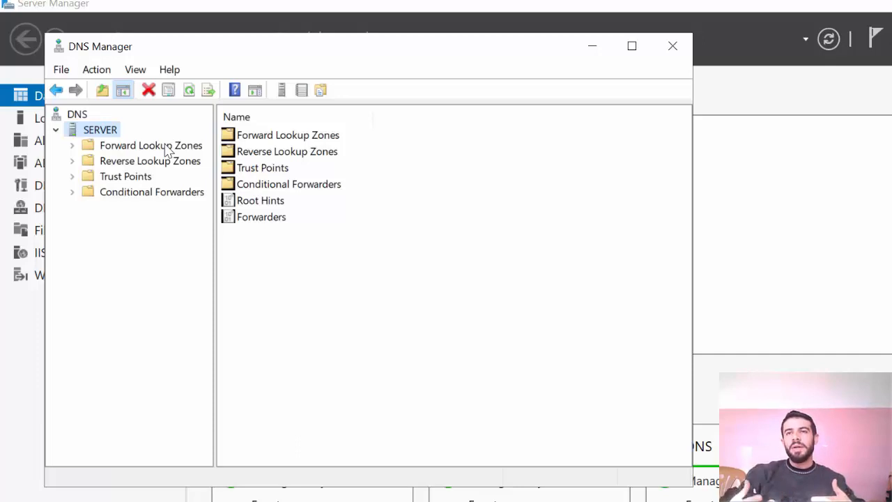
{"action": "right_click", "coordinate": [123, 146]}
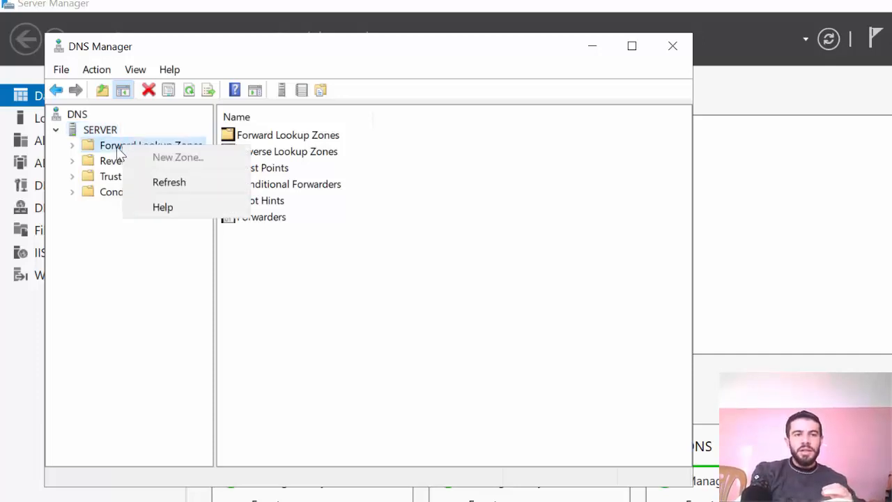
{"action": "double_click", "coordinate": [116, 146]}
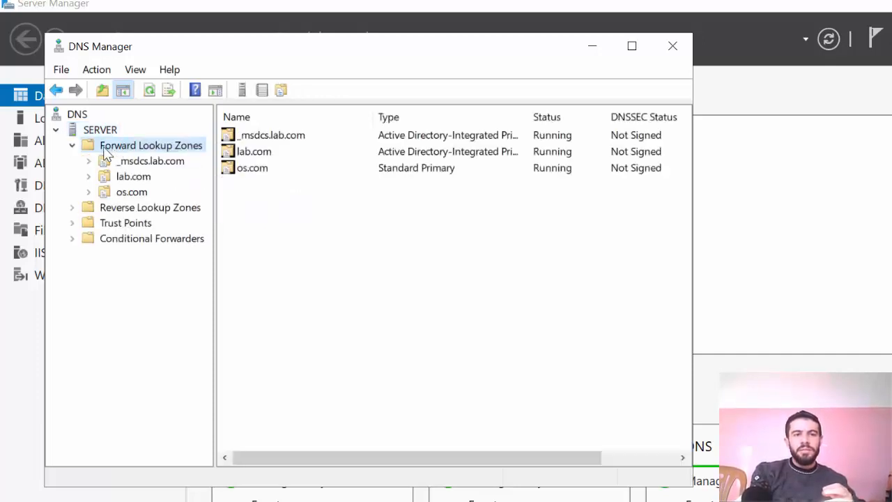
Step: Start a new forward lookup zone as an Active Directory-stored primary zone, replicated to all DNS servers on domain controllers in the lab.com domain
{"action": "right_click", "coordinate": [103, 147]}
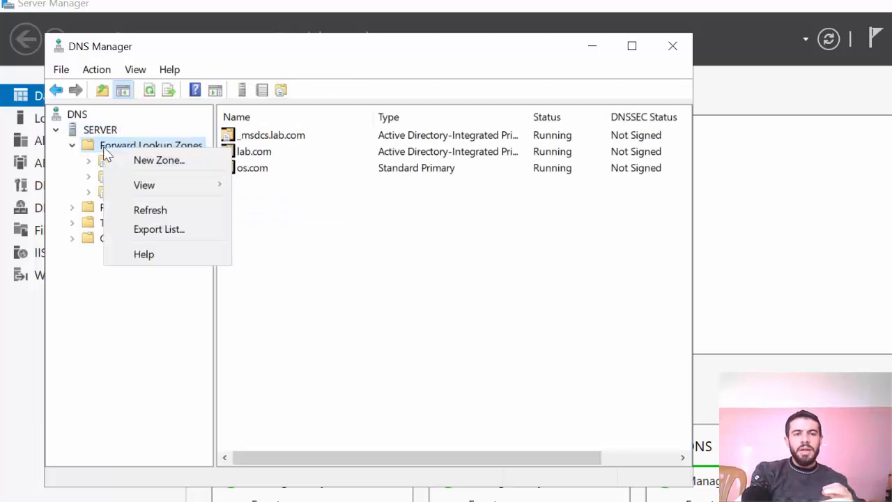
{"action": "left_click", "coordinate": [149, 161]}
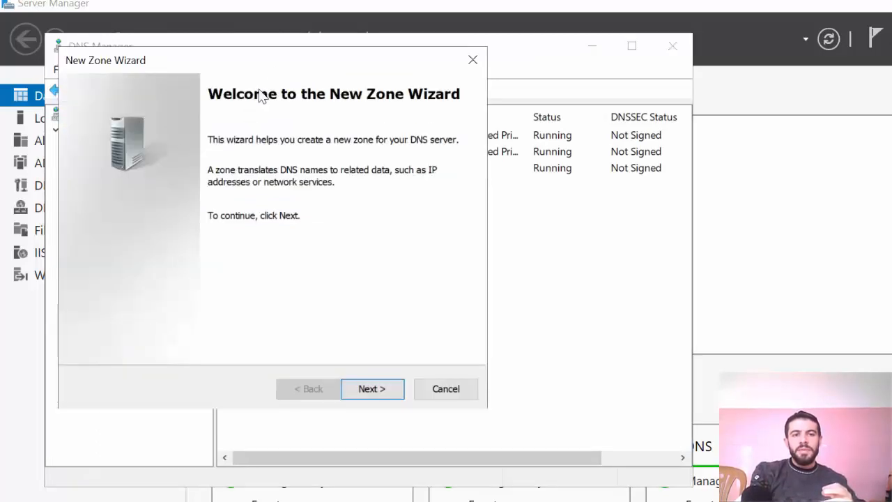
{"action": "left_click_drag", "start_coordinate": [285, 62], "coordinate": [526, 94]}
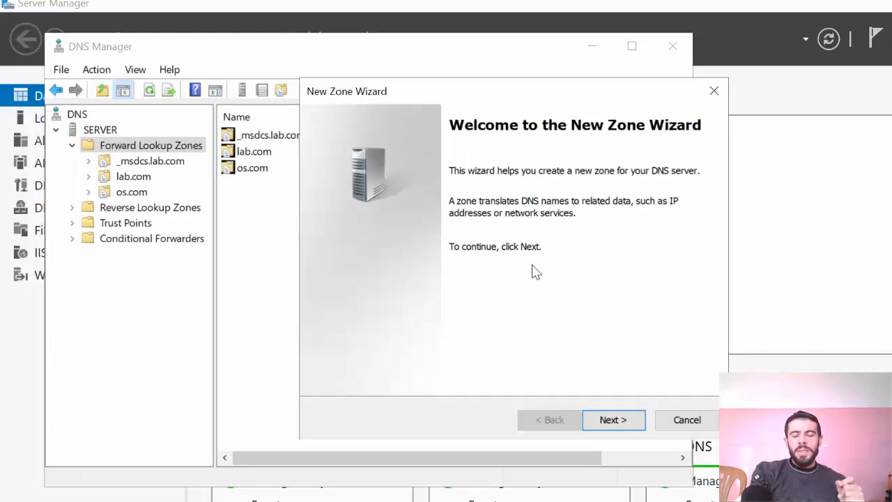
{"action": "left_click", "coordinate": [622, 421]}
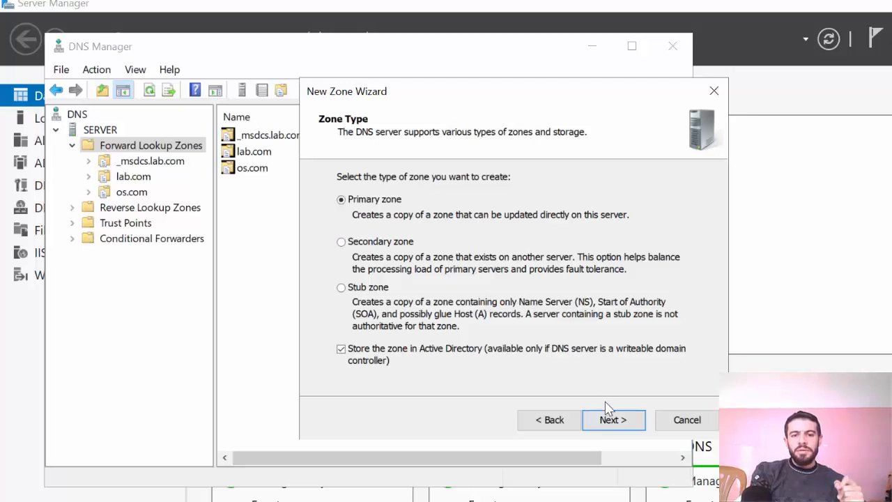
{"action": "left_click", "coordinate": [609, 420]}
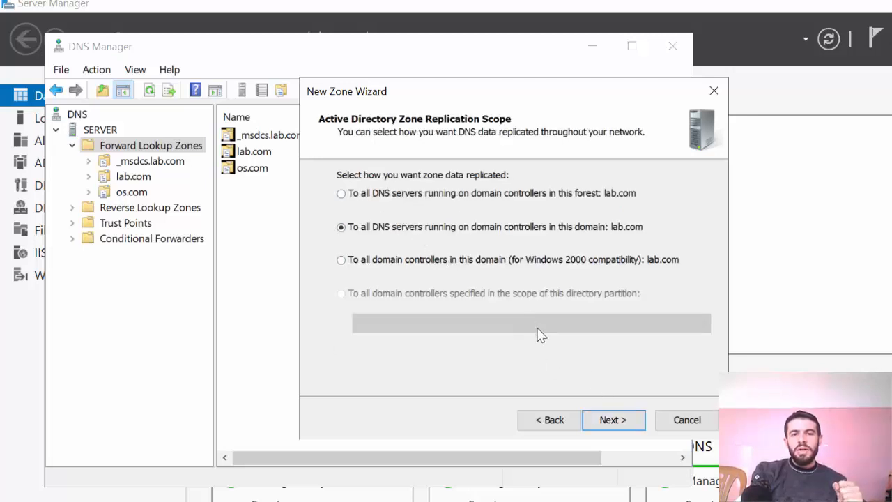
{"action": "left_click", "coordinate": [610, 420]}
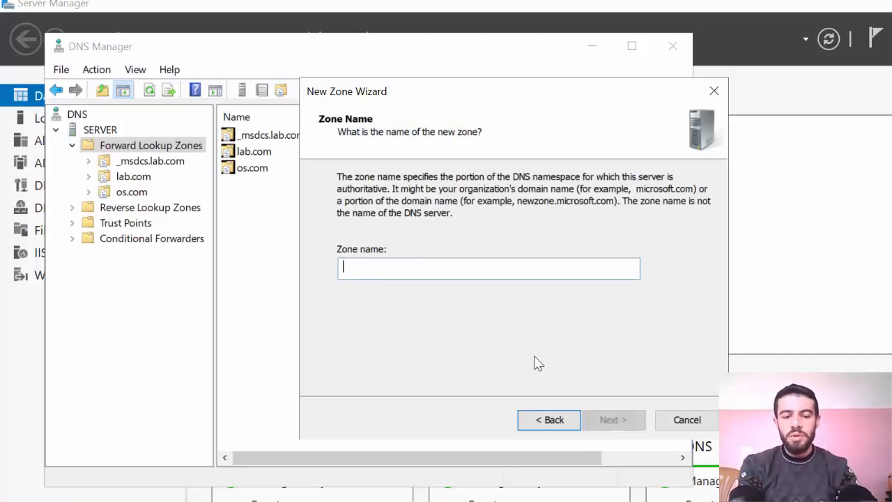
Step: Name the new zone test.com, accept the remaining wizard settings and create the zone
{"action": "type", "text": "test.co"}
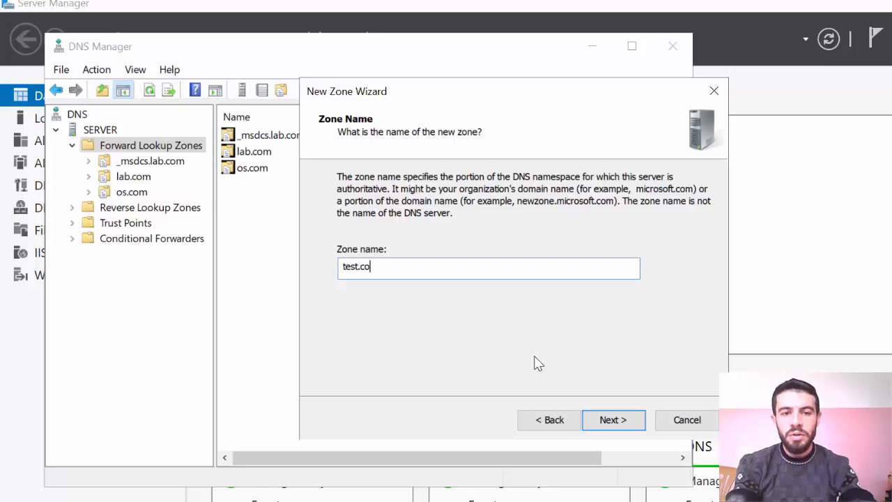
{"action": "type", "text": "m"}
{"action": "left_click", "coordinate": [607, 420]}
{"action": "left_click", "coordinate": [630, 426]}
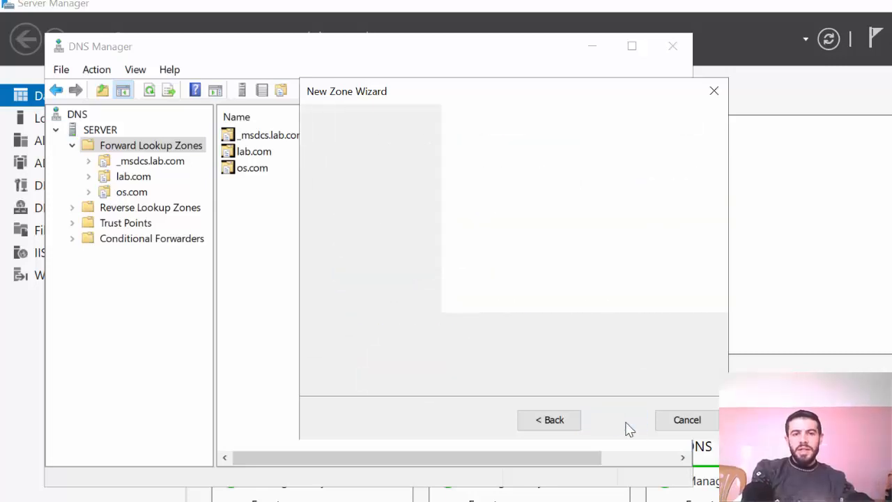
{"action": "left_click", "coordinate": [623, 422]}
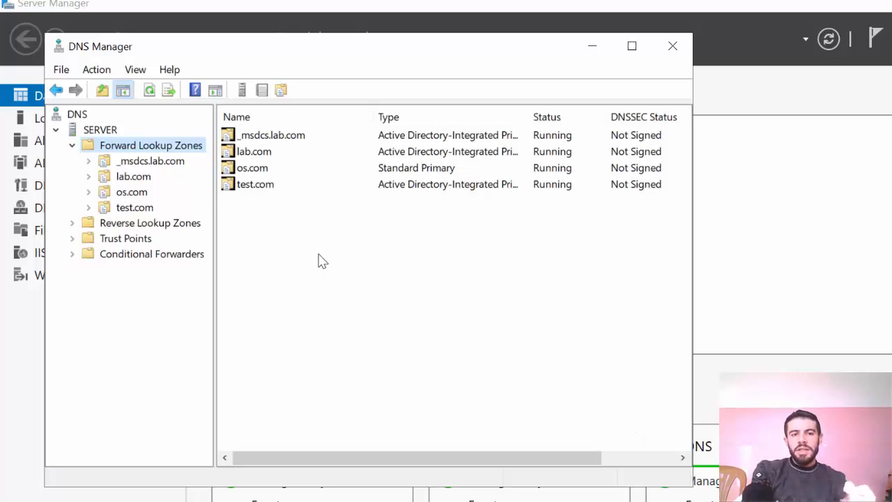
Step: Add a new host (A) record to the test.com zone with a blank name and the IP address 192.168.4.200
{"action": "left_click", "coordinate": [257, 188]}
{"action": "double_click", "coordinate": [257, 188]}
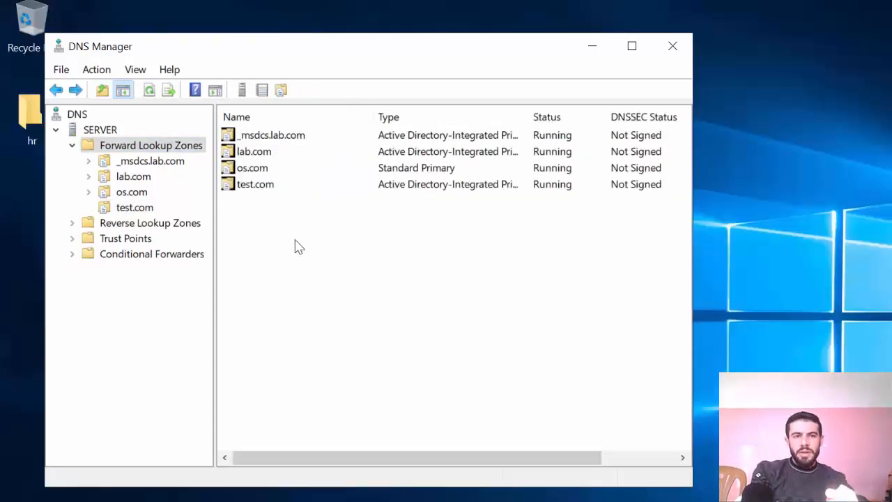
{"action": "left_click", "coordinate": [129, 211]}
{"action": "right_click", "coordinate": [127, 212]}
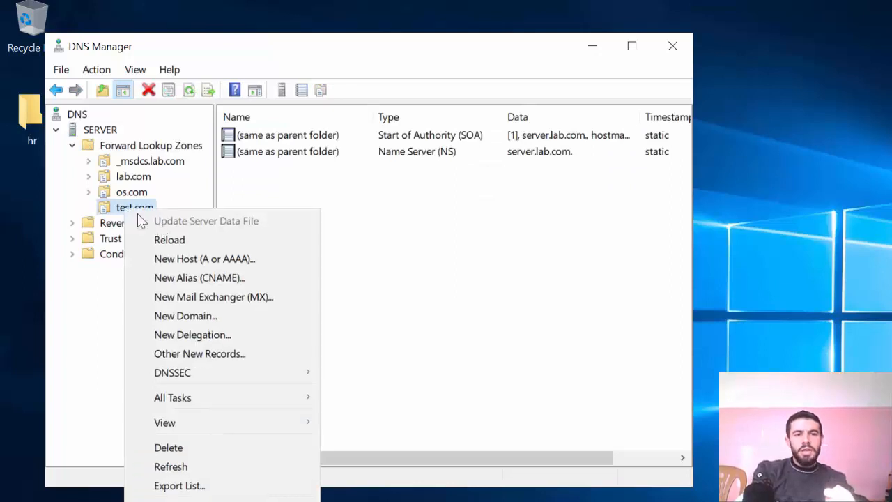
{"action": "left_click", "coordinate": [209, 261]}
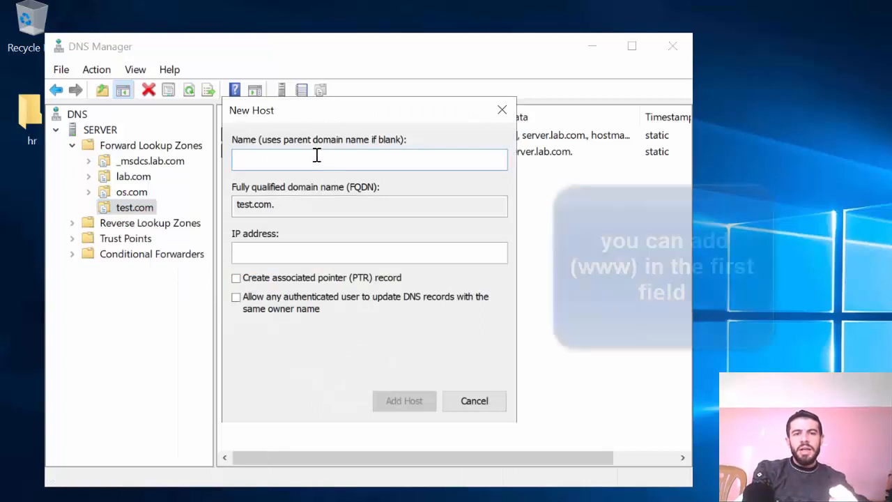
{"action": "left_click", "coordinate": [320, 254]}
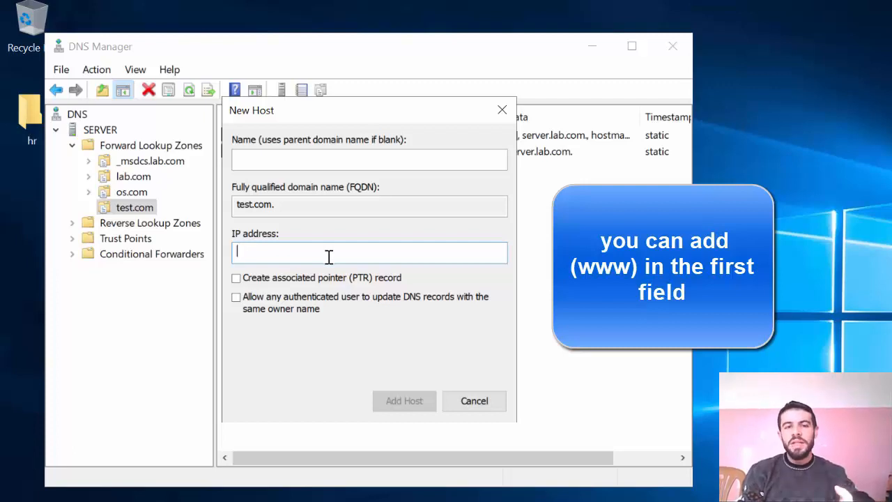
{"action": "type", "text": "192"}
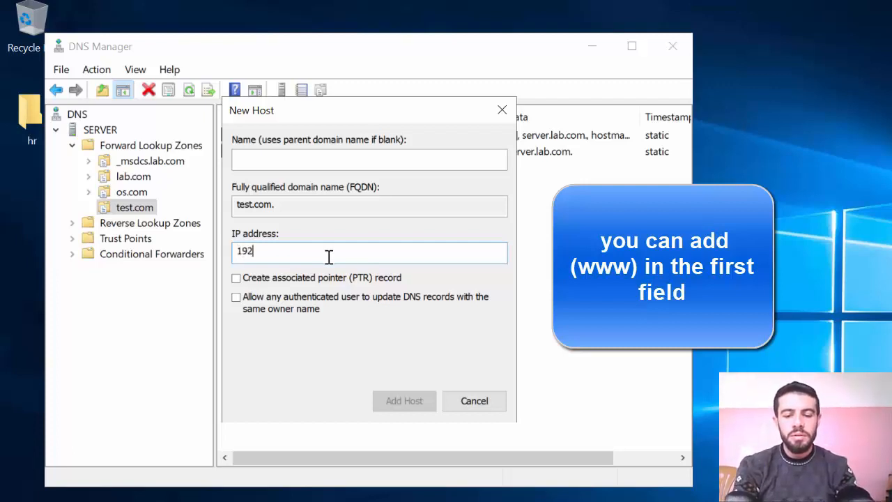
{"action": "type", "text": ".168"}
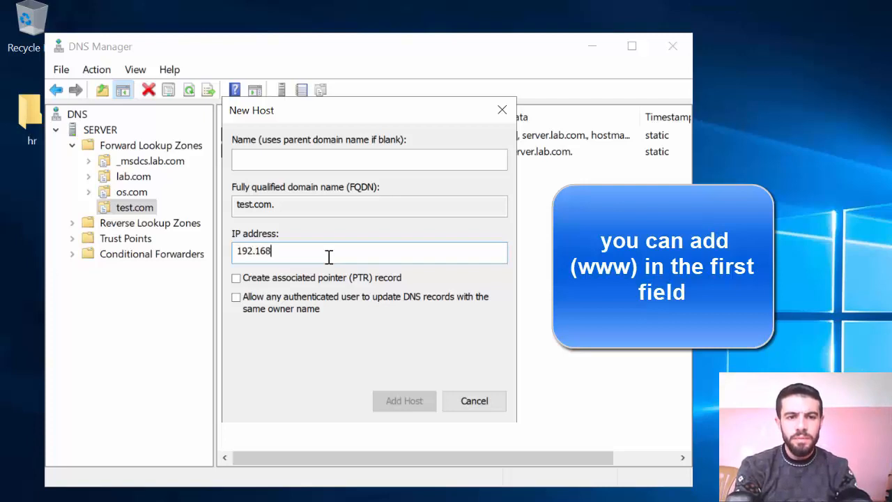
{"action": "type", "text": ".4.200"}
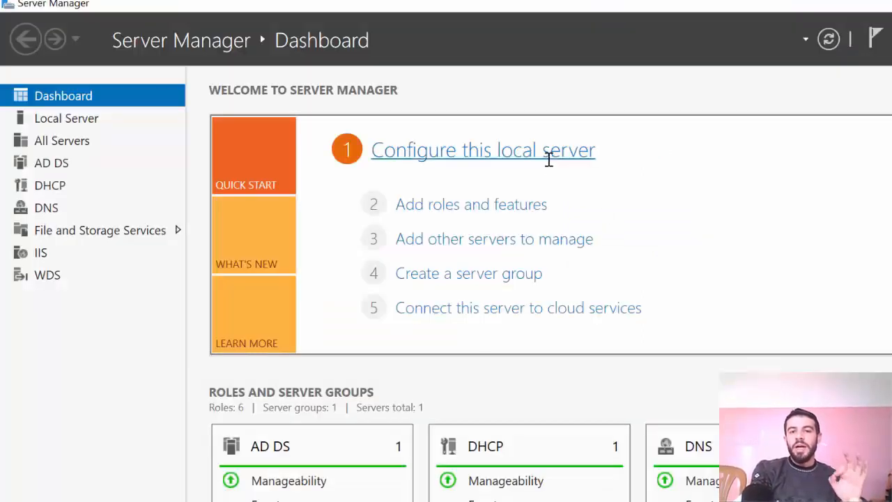
{"action": "left_click", "coordinate": [547, 157]}
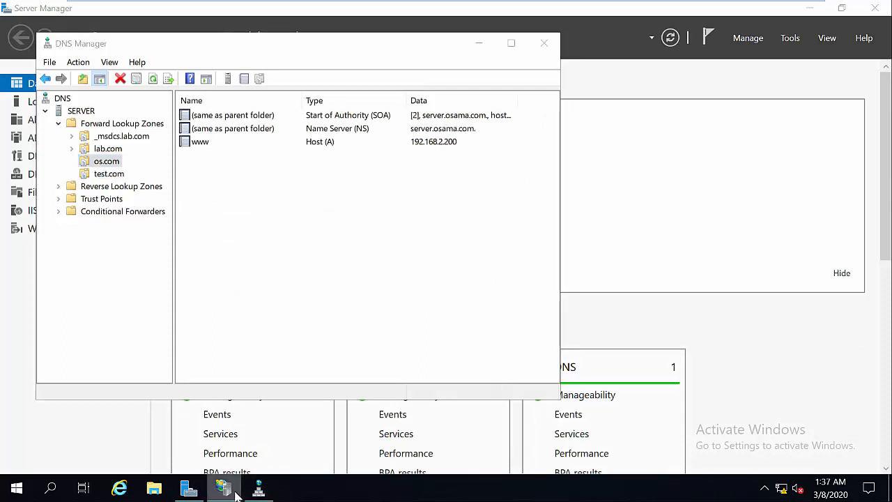
{"action": "left_click", "coordinate": [232, 488]}
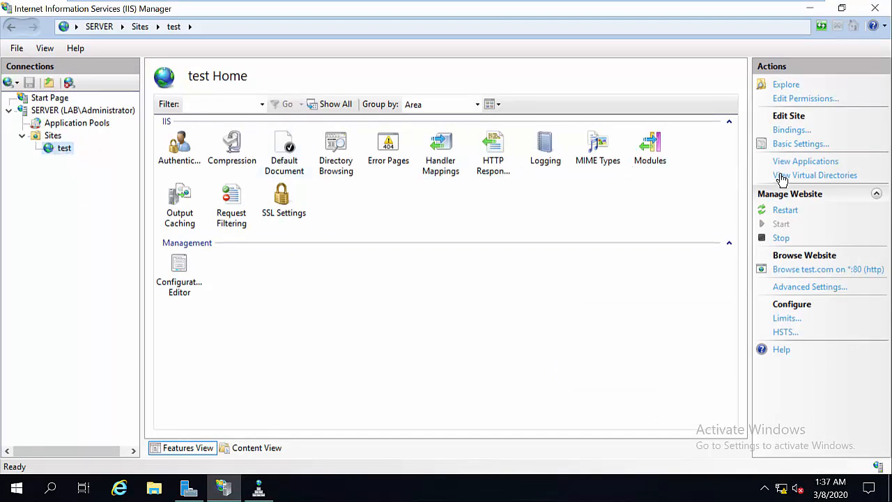
{"action": "left_click", "coordinate": [793, 131]}
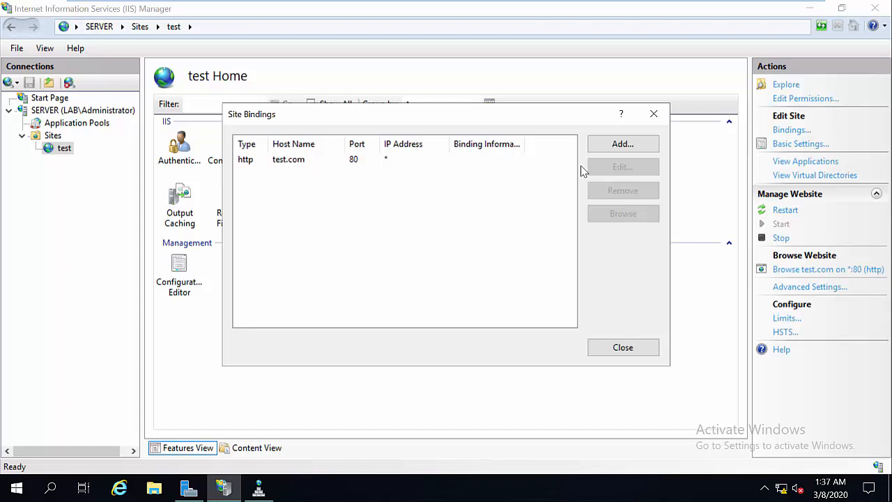
{"action": "left_click", "coordinate": [622, 146]}
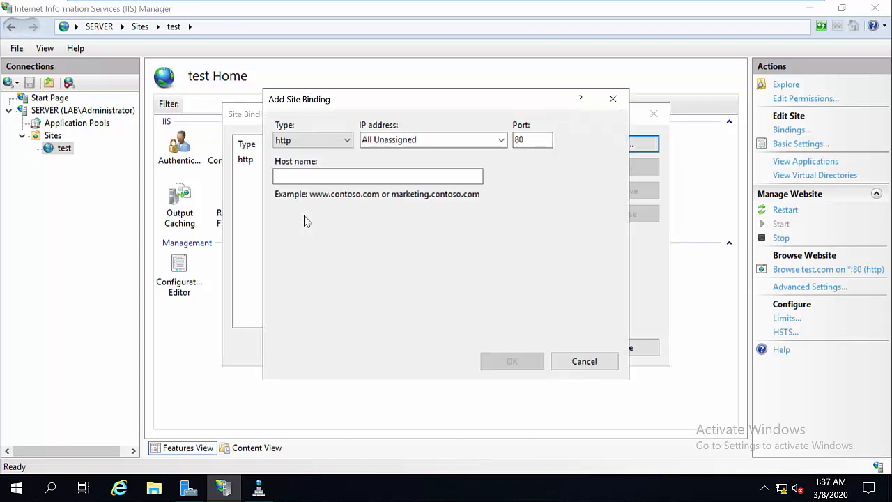
{"action": "left_click", "coordinate": [303, 175]}
{"action": "type", "text": "www.test.com"}
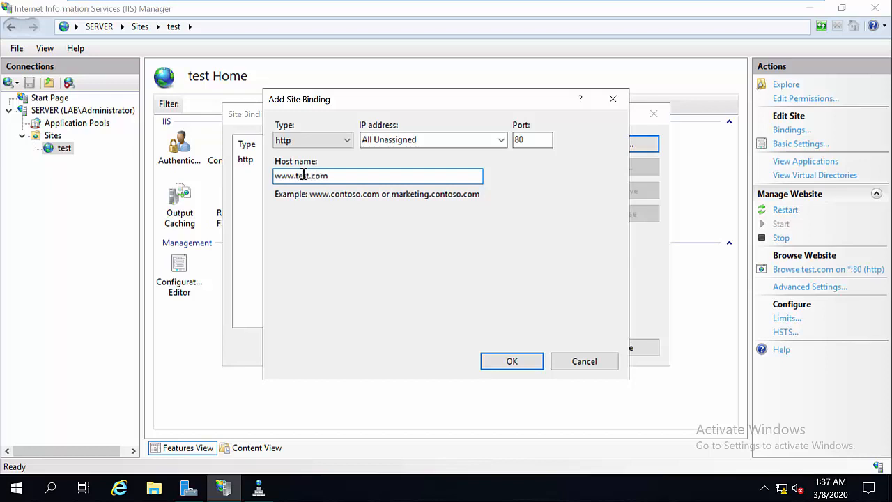
{"action": "left_click", "coordinate": [497, 363]}
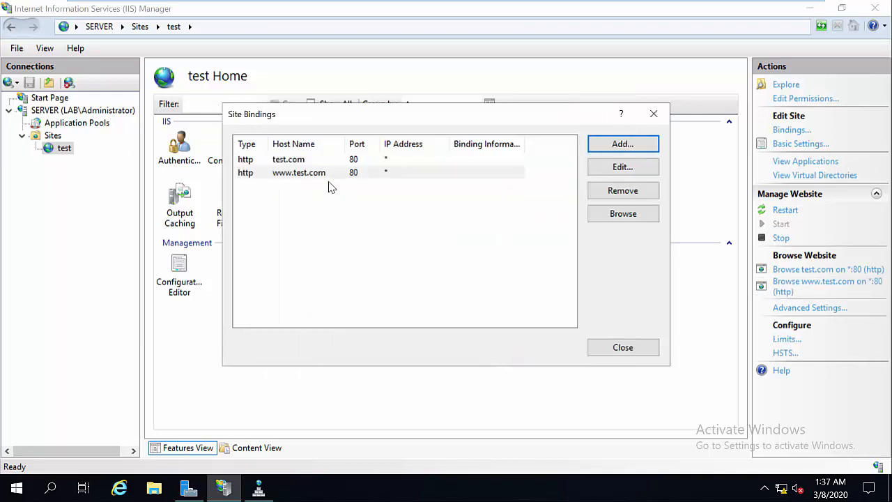
{"action": "left_click", "coordinate": [631, 347]}
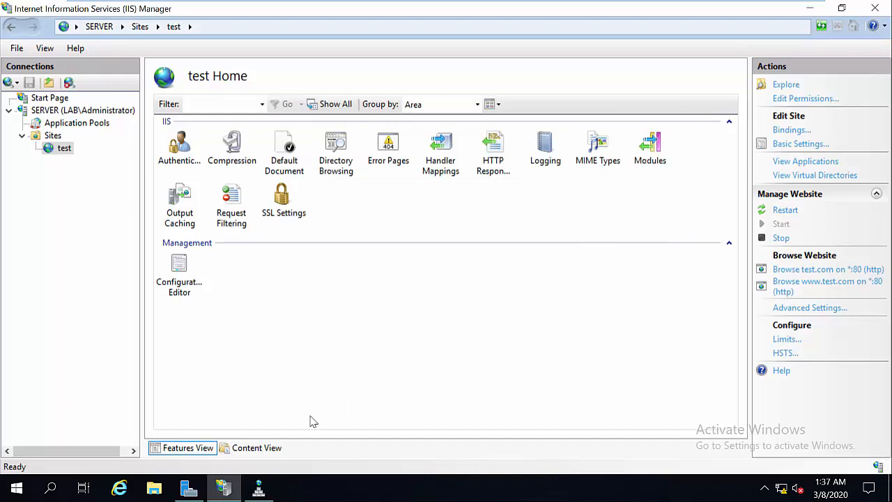
{"action": "mouse_move", "coordinate": [578, 3]}
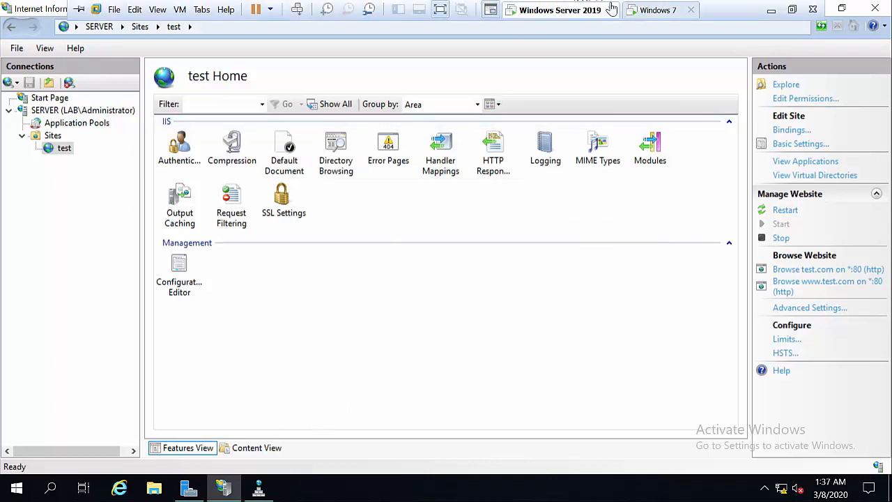
{"action": "left_click", "coordinate": [655, 10]}
{"action": "left_click", "coordinate": [374, 278]}
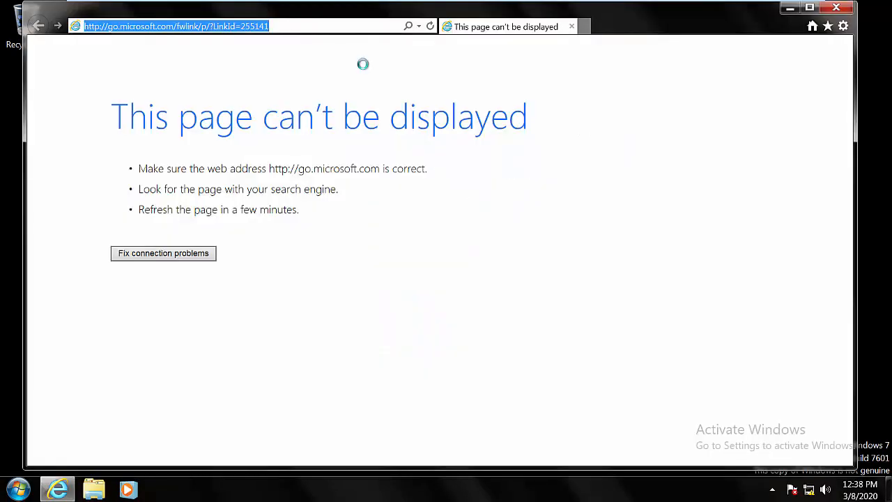
{"action": "type", "text": "www"}
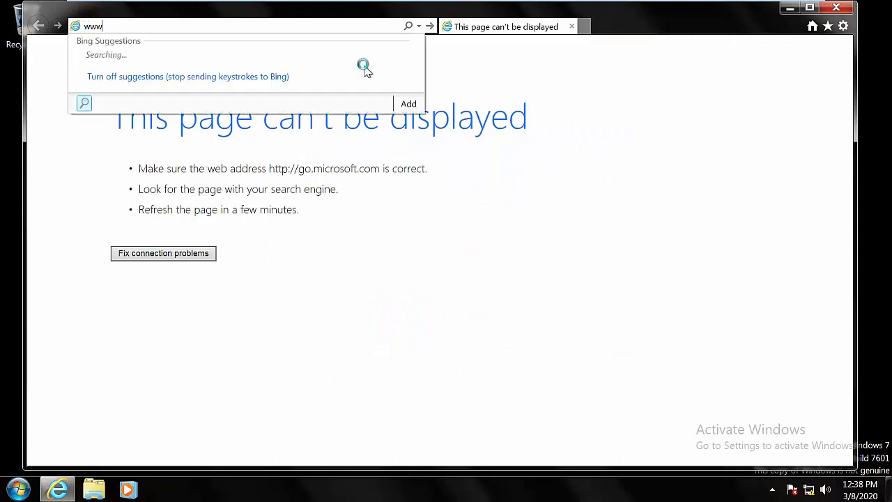
{"action": "type", "text": ".tes"}
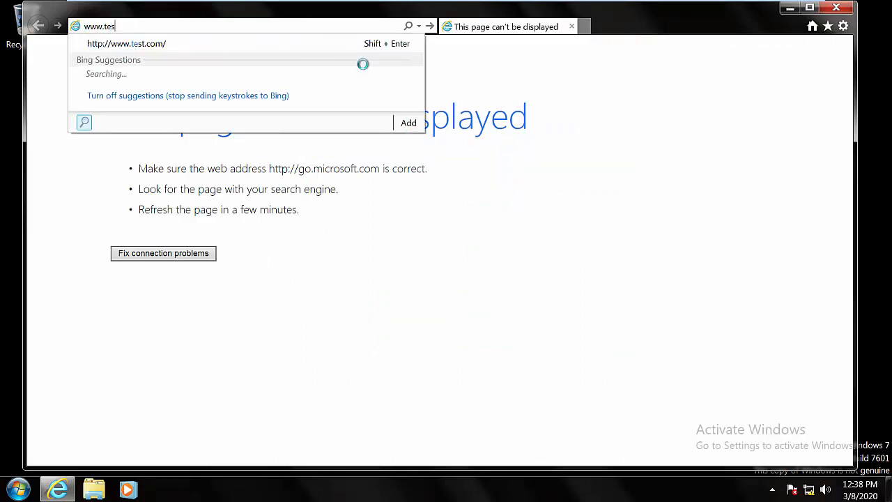